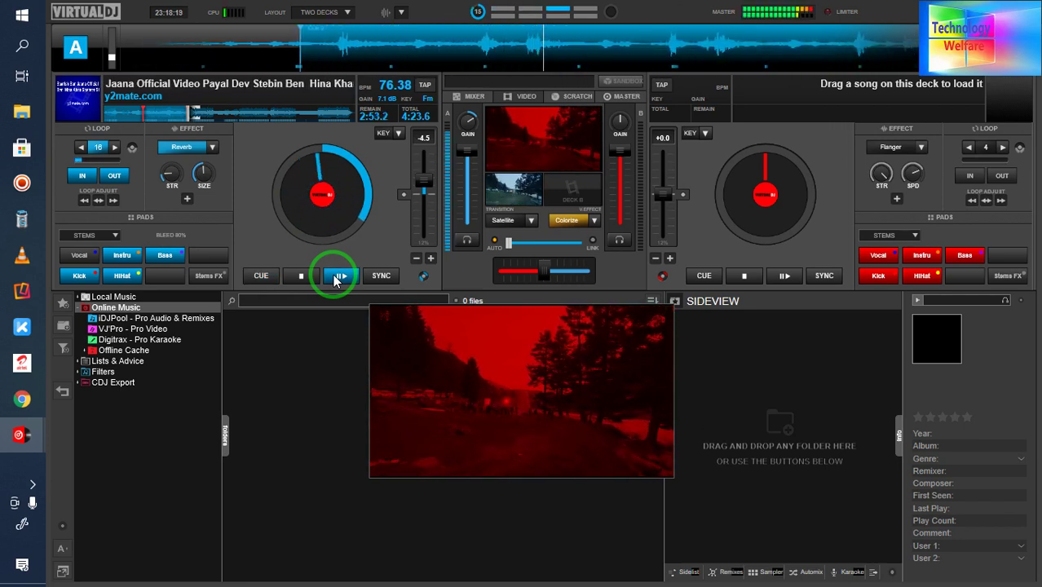
- Toggle the Vocal stem of the song on deck A and pause its playback
click(79, 254)
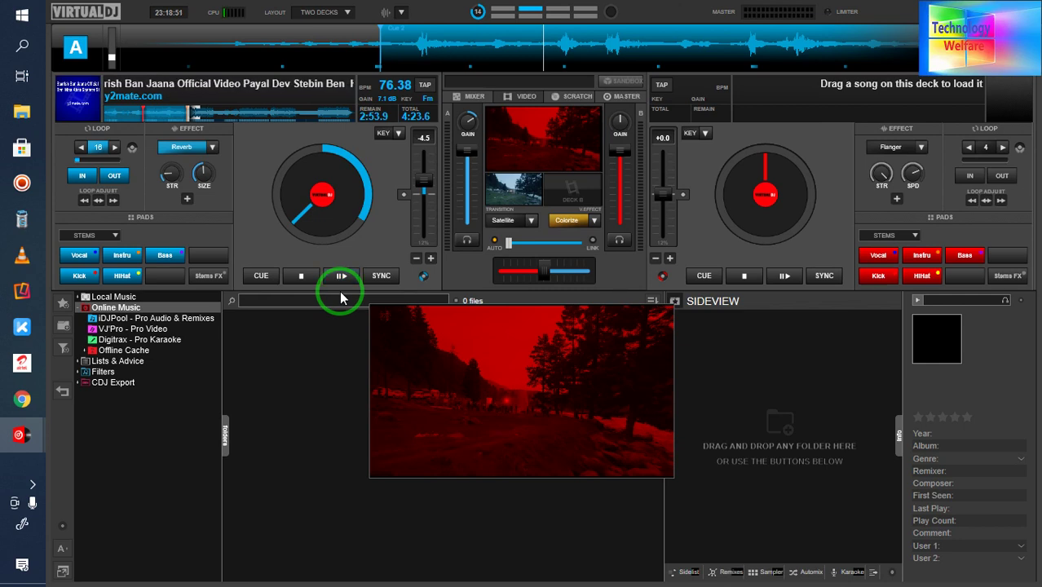
click(76, 257)
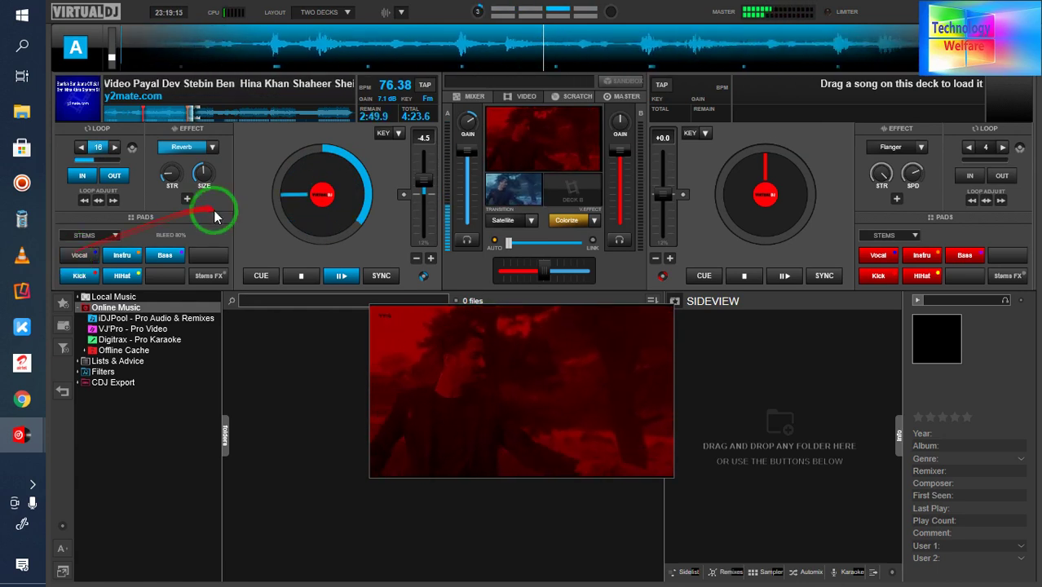
click(344, 276)
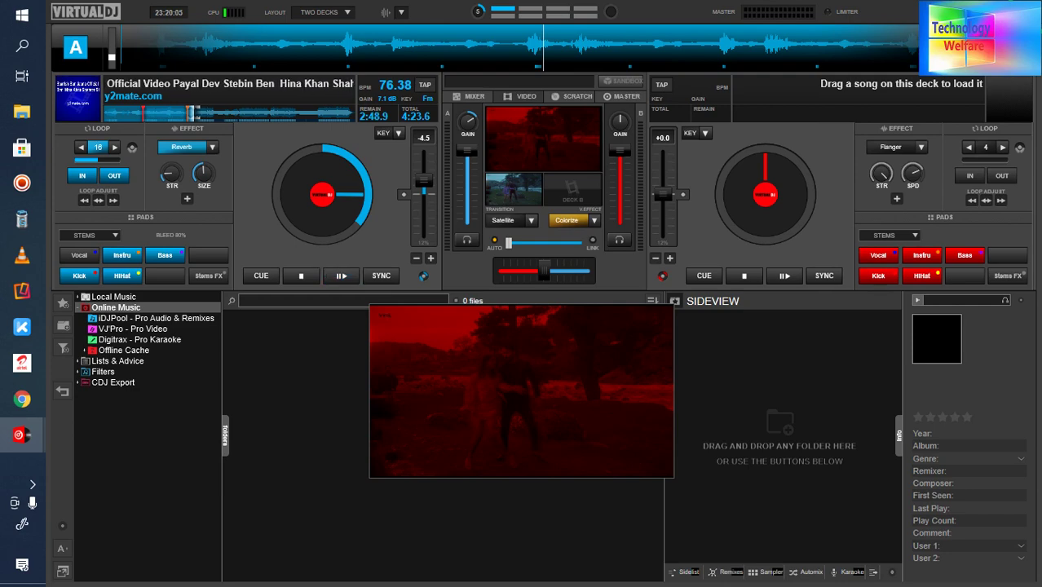
- Close VirtualDJ, dismiss the already-running message and move the Song 2021 folder window aside
click(1029, 11)
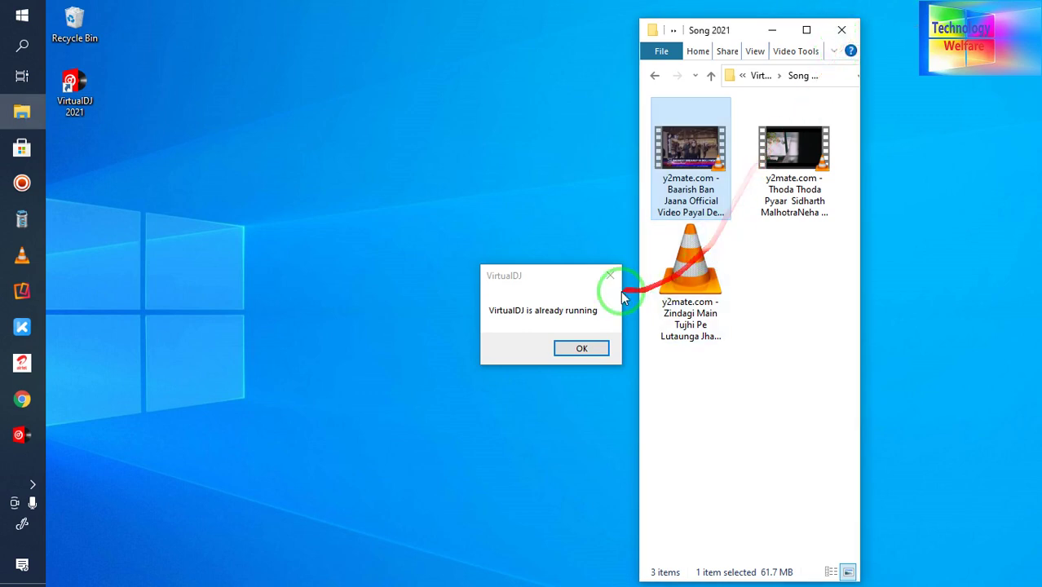
click(583, 348)
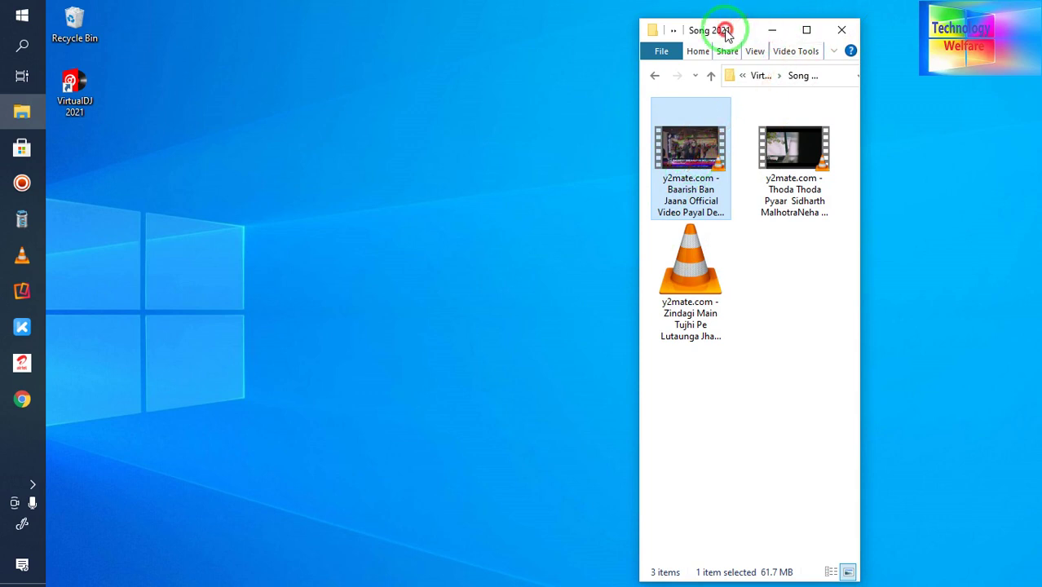
drag(716, 30, 868, 35)
click(69, 93)
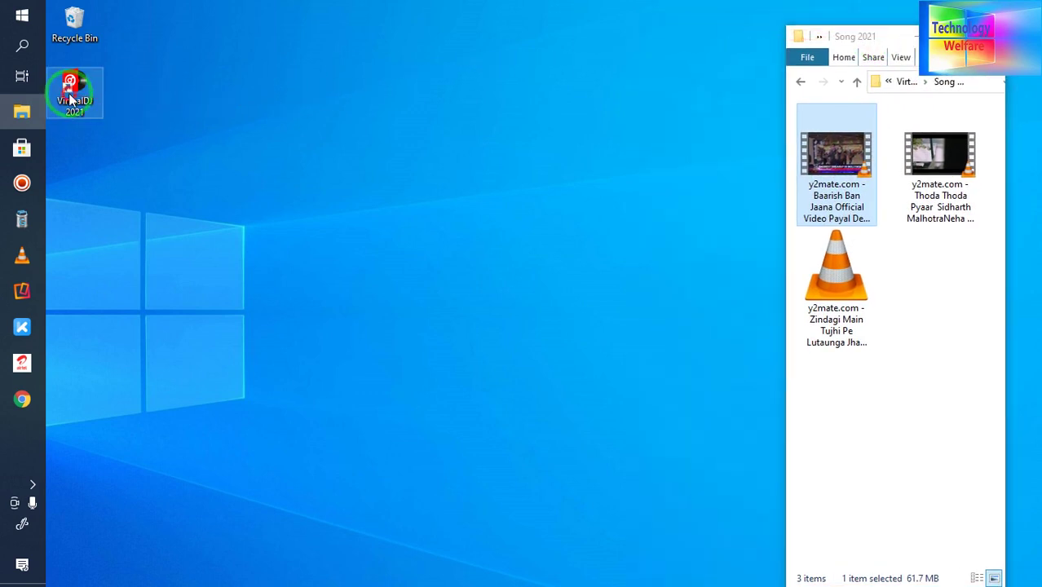
right_click(298, 138)
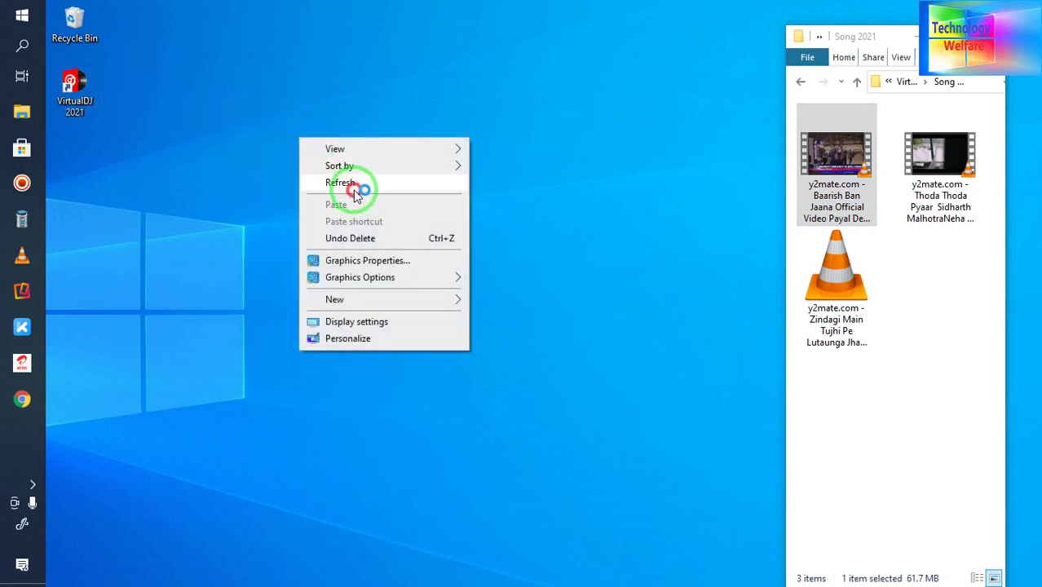
click(356, 194)
right_click(315, 166)
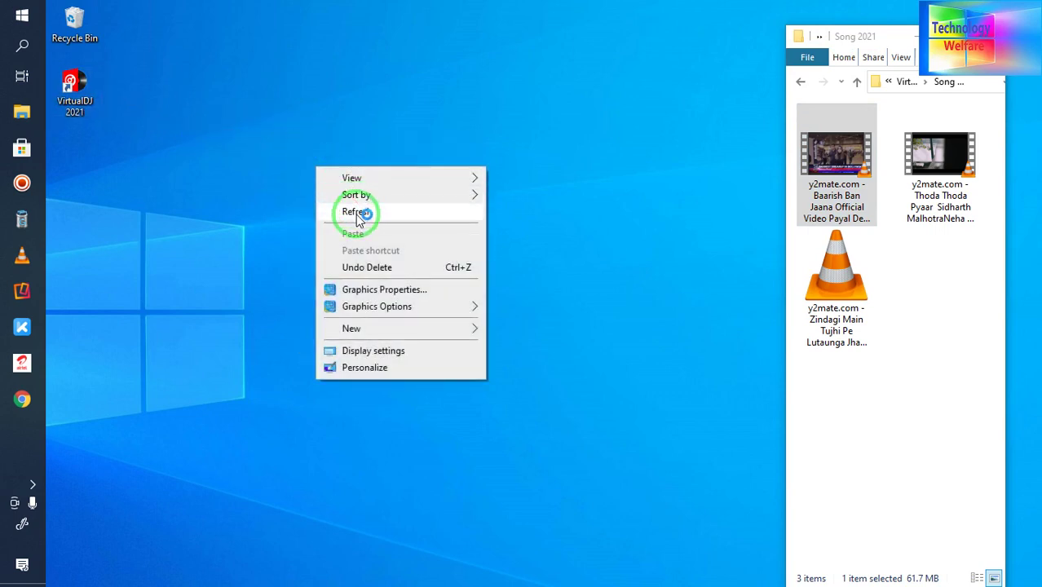
click(357, 213)
right_click(323, 168)
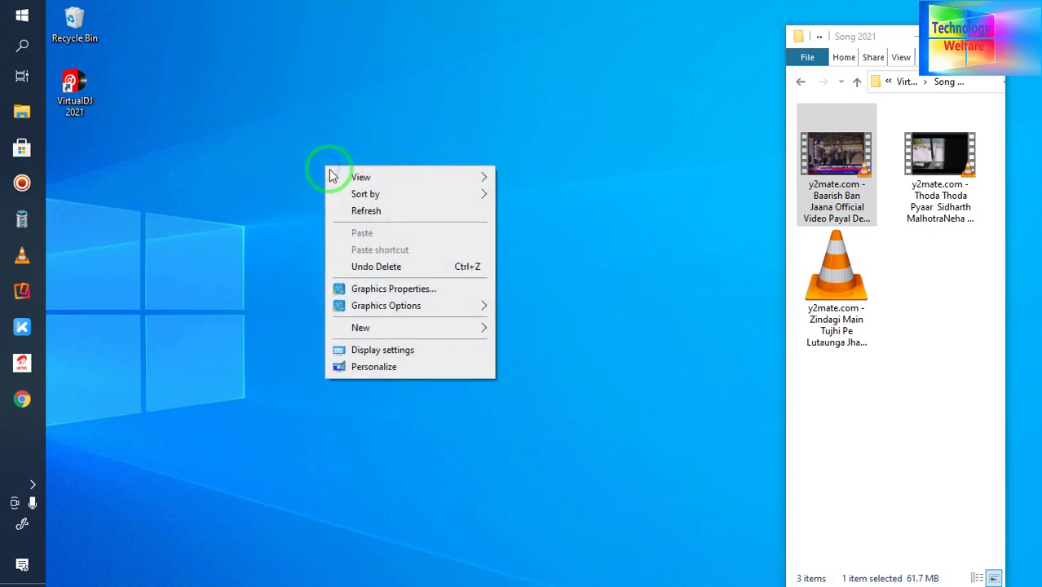
click(359, 210)
right_click(304, 141)
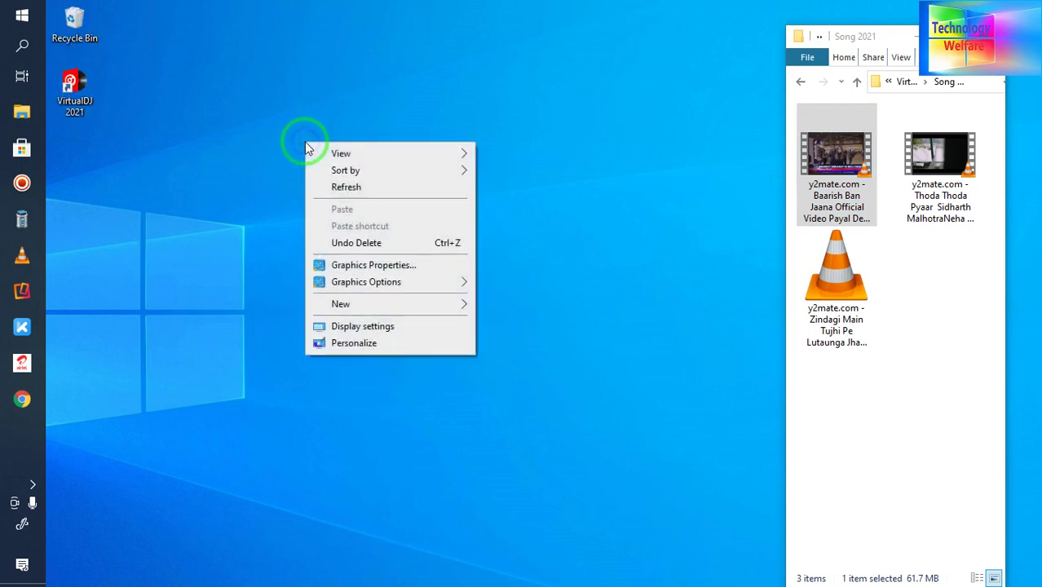
click(325, 186)
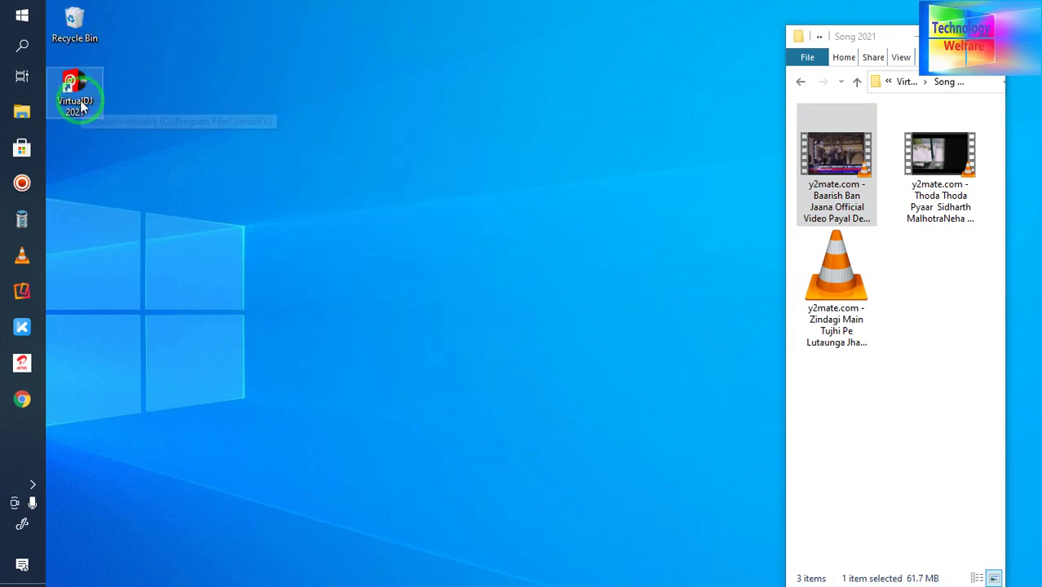
click(81, 106)
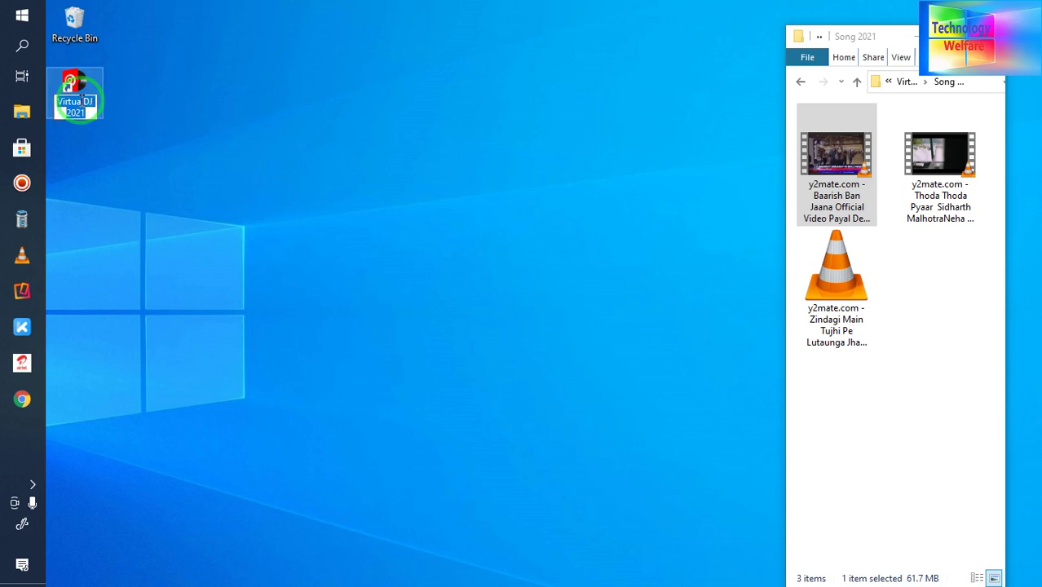
click(262, 111)
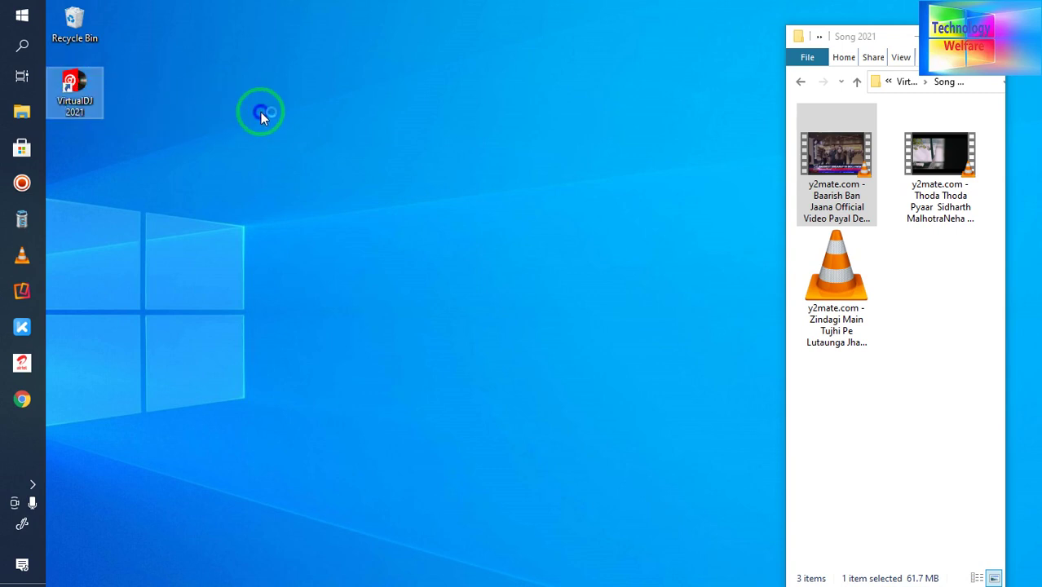
right_click(262, 111)
click(306, 156)
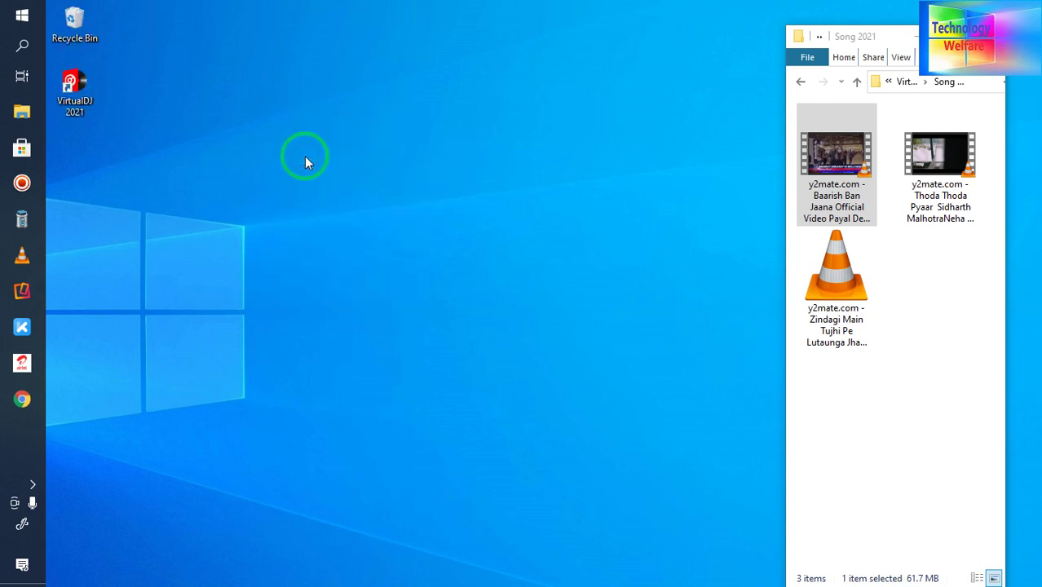
right_click(74, 92)
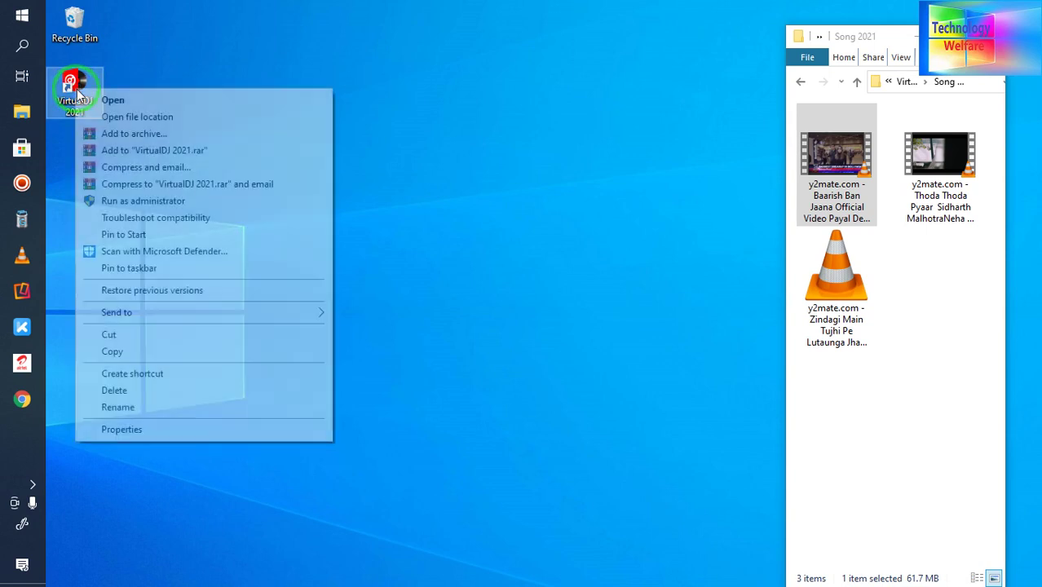
click(96, 94)
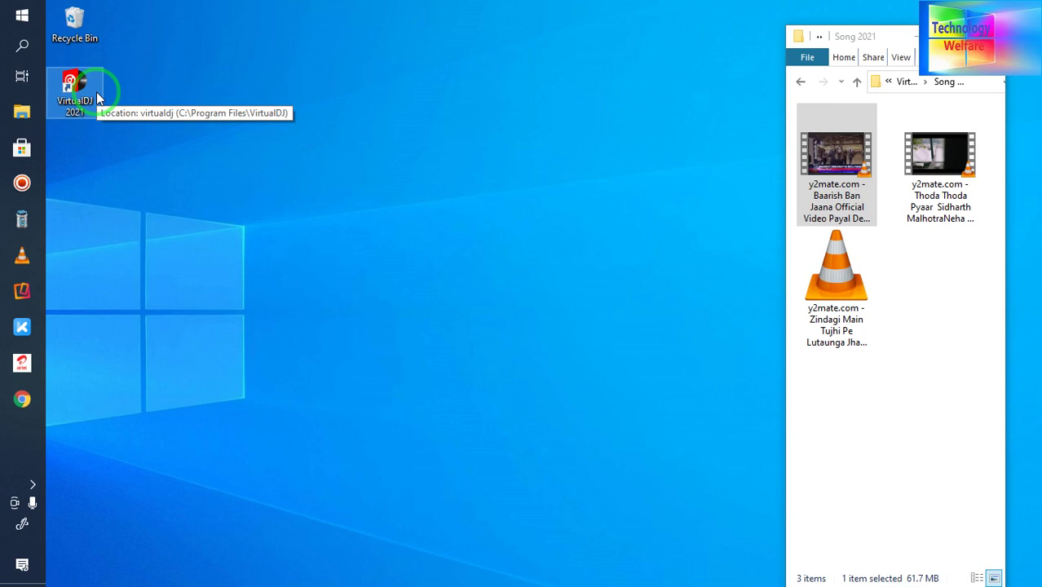
click(276, 167)
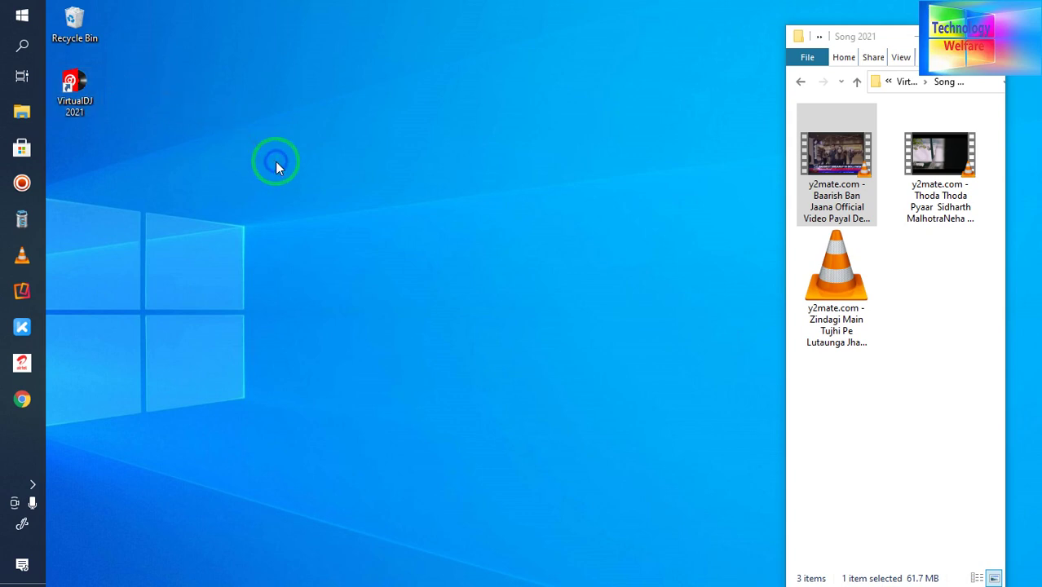
right_click(275, 167)
click(336, 205)
right_click(318, 199)
click(349, 238)
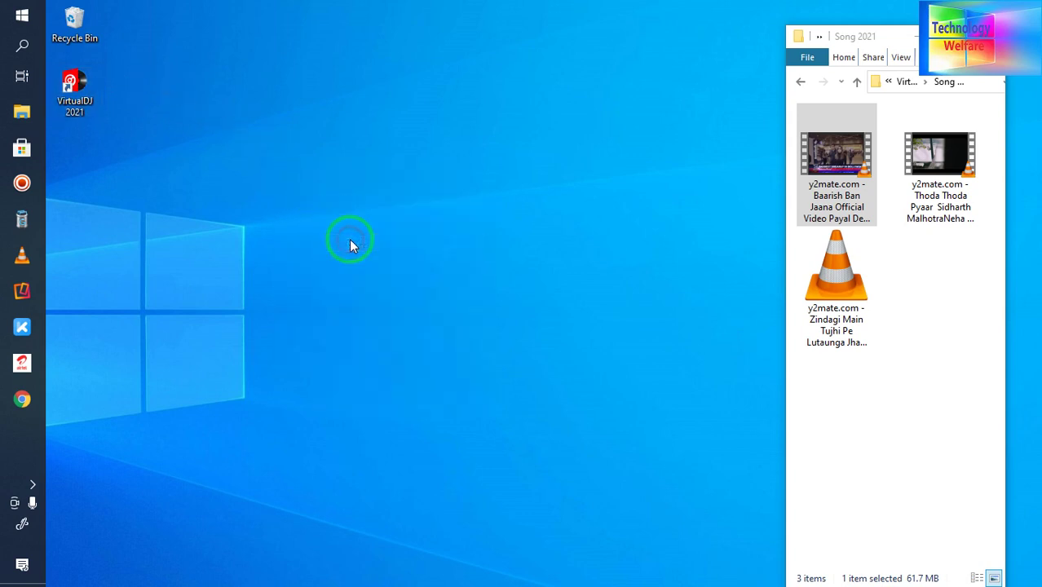
right_click(431, 162)
click(472, 211)
right_click(441, 187)
click(477, 232)
- Launch VirtualDJ 2021 and load the Baarish Ban Jaana video from the Song 2021 folder onto deck A
click(79, 92)
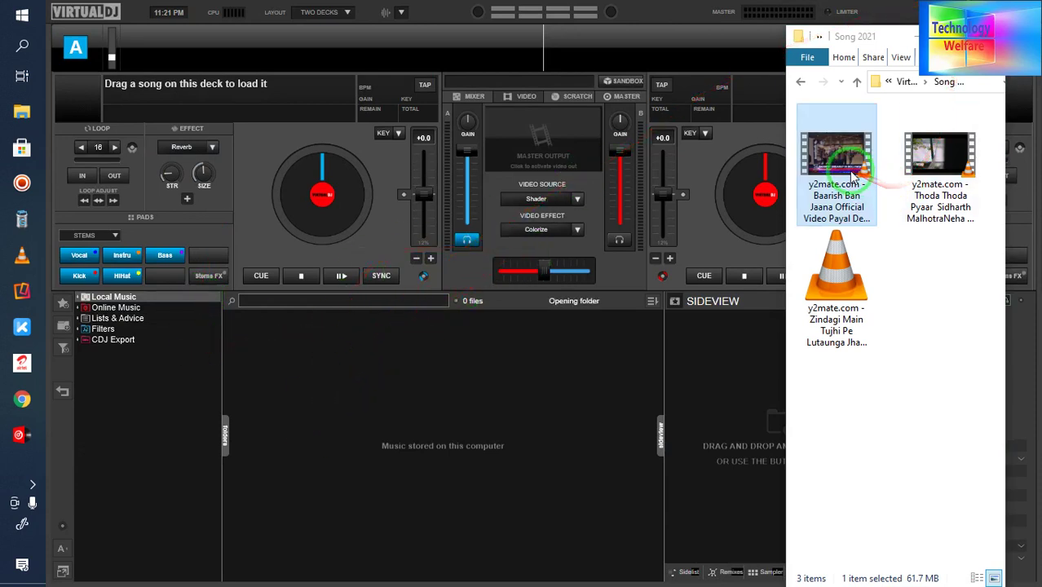
drag(827, 167, 147, 96)
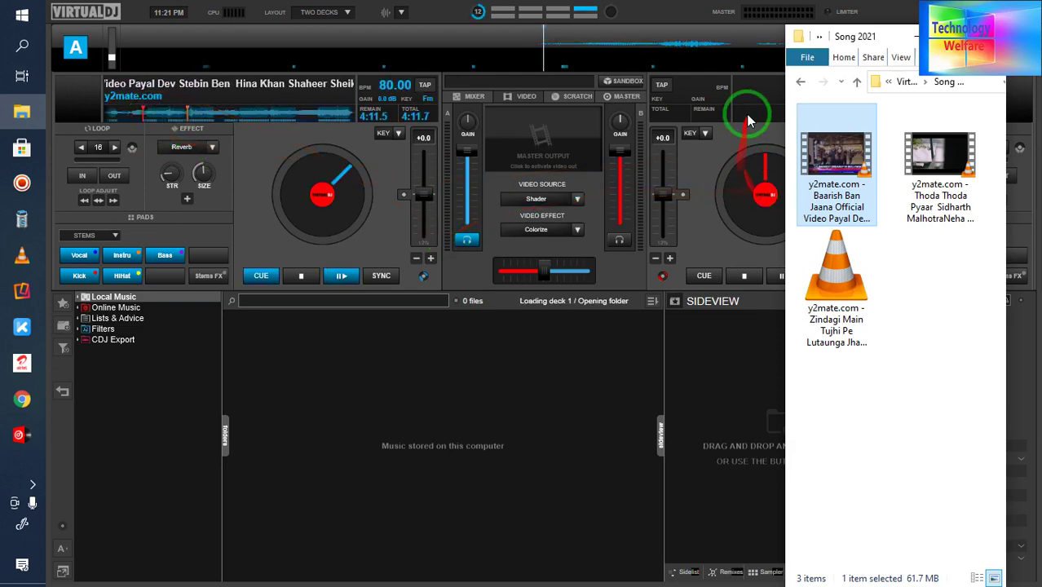
- Activate the master video output and set deck A's pitch to about -5.8%
click(577, 180)
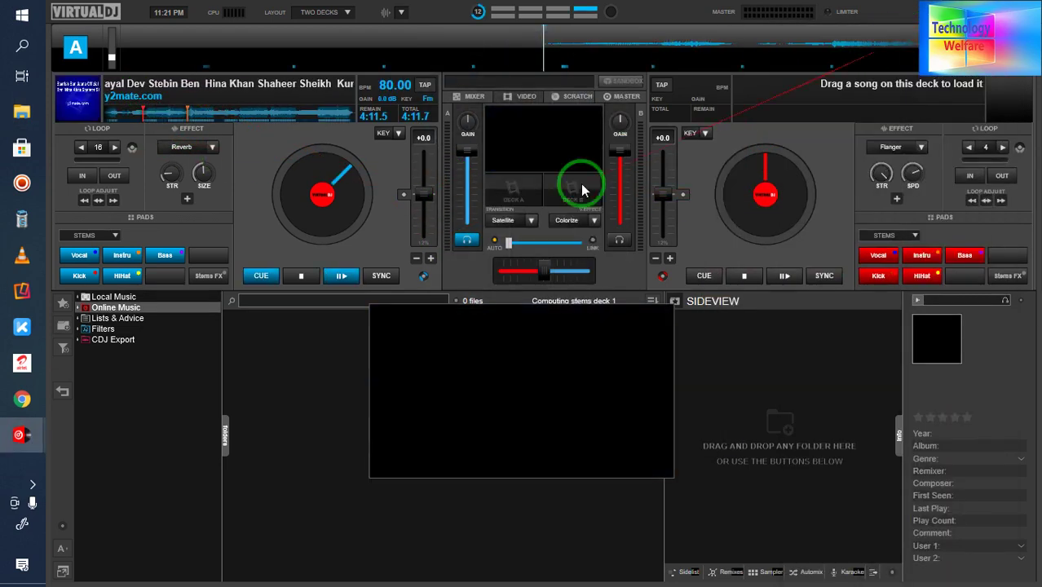
click(436, 232)
drag(422, 194, 419, 174)
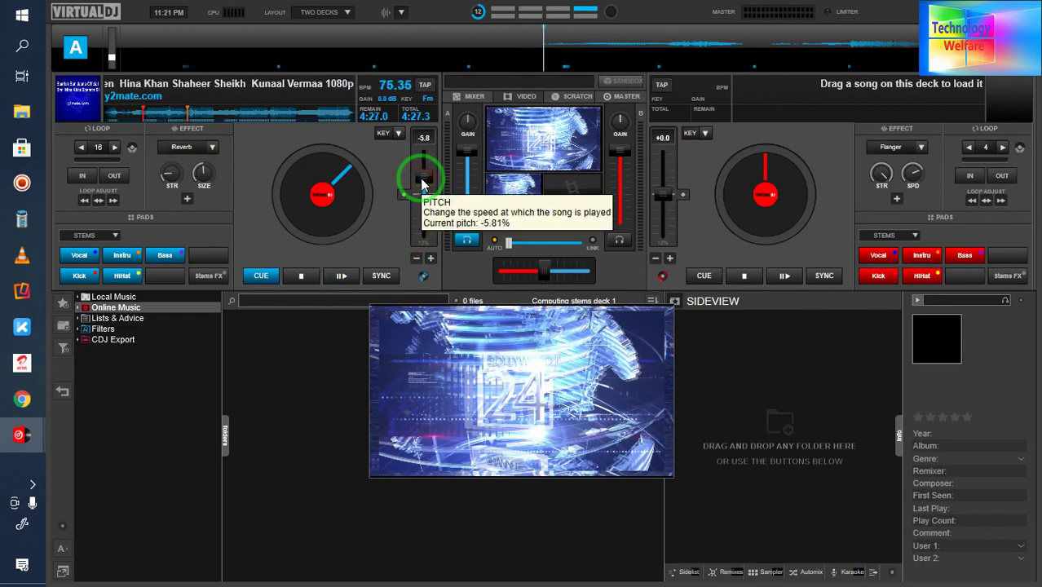
click(368, 179)
- Try the Reverb effect on deck A and adjust its strength
click(177, 150)
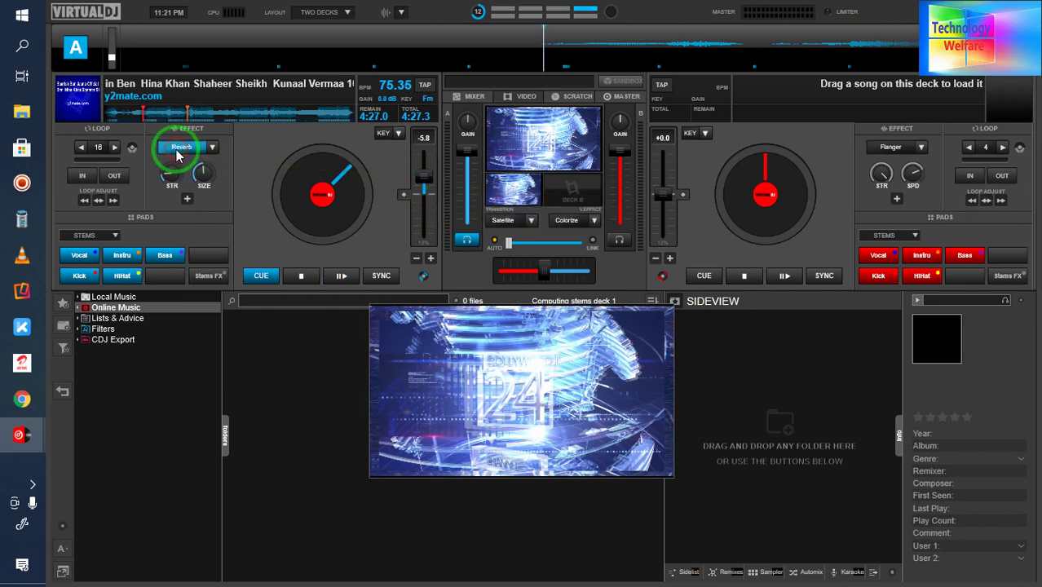
drag(151, 179, 170, 180)
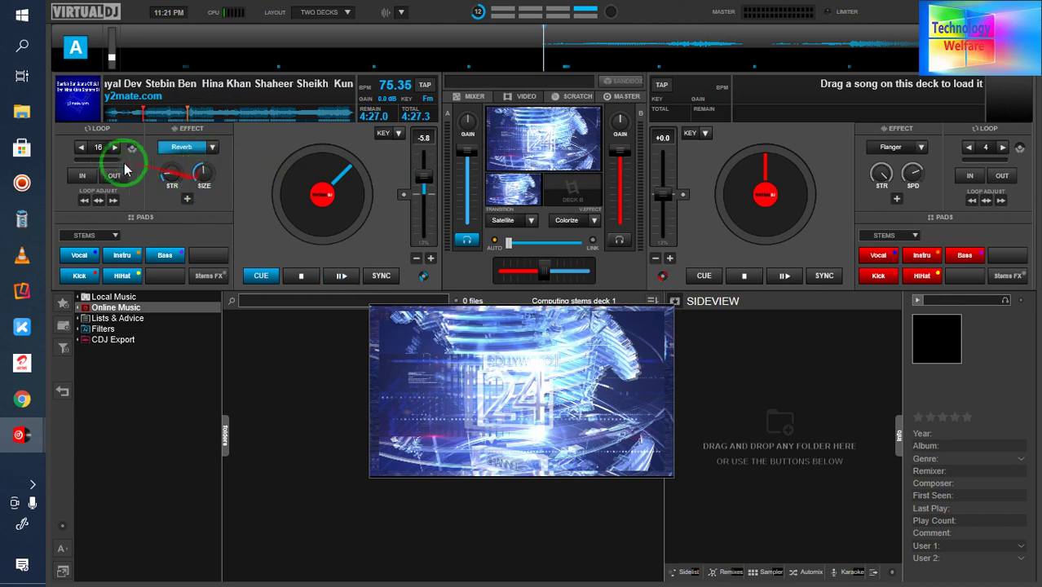
- Select the Delay effect for deck A, adjust its wet level and activate it
click(214, 147)
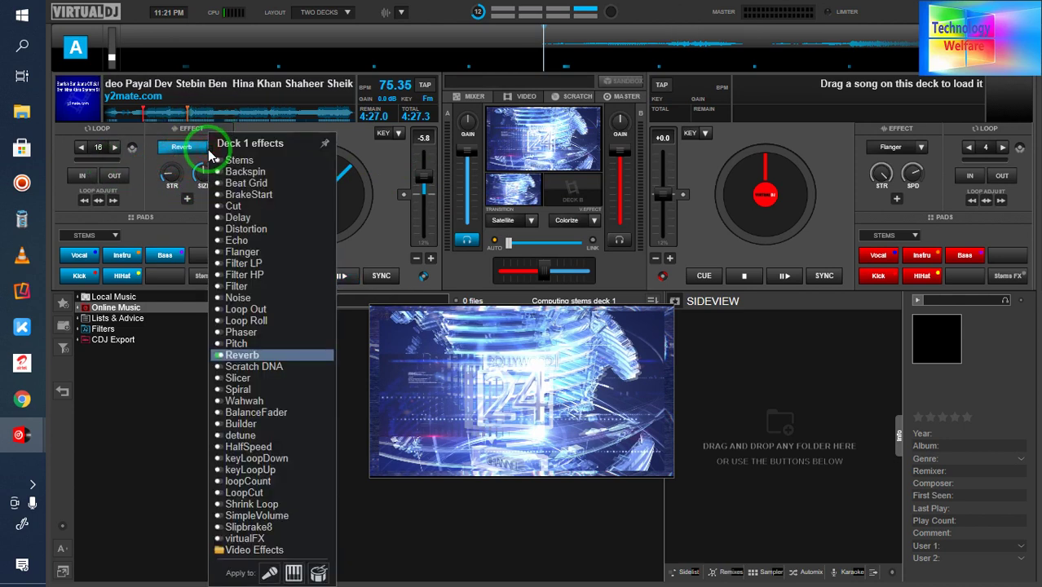
click(236, 217)
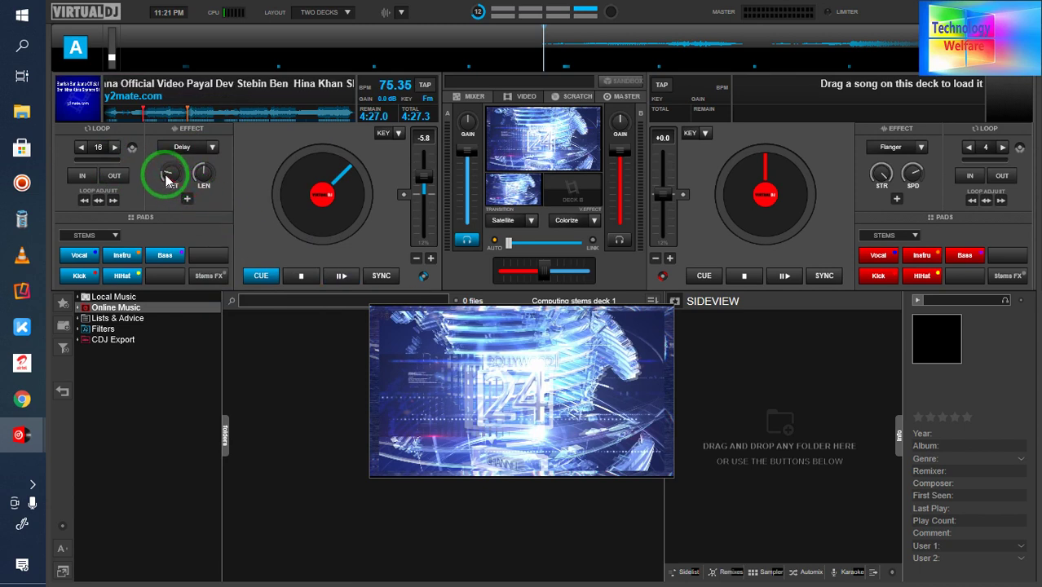
drag(166, 178, 168, 184)
click(180, 152)
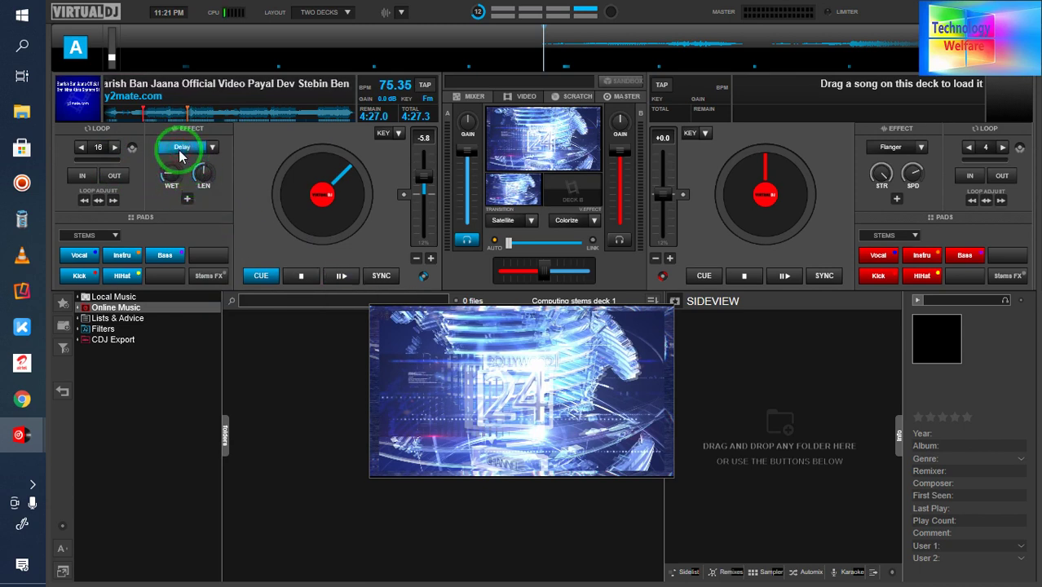
- Show the mixer controls and raise deck A's gain to about 6.4 dB
click(475, 96)
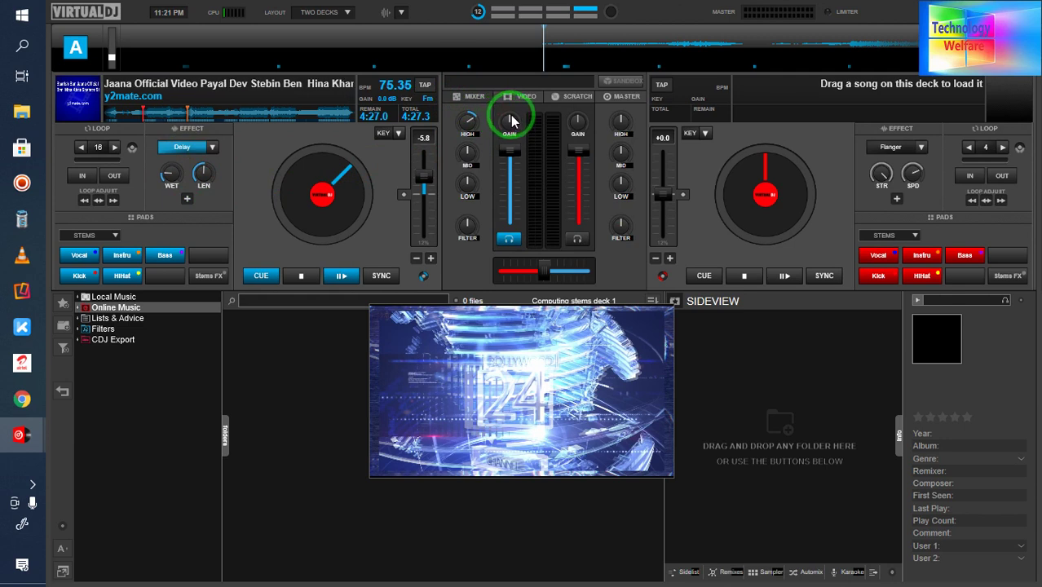
drag(512, 119, 536, 119)
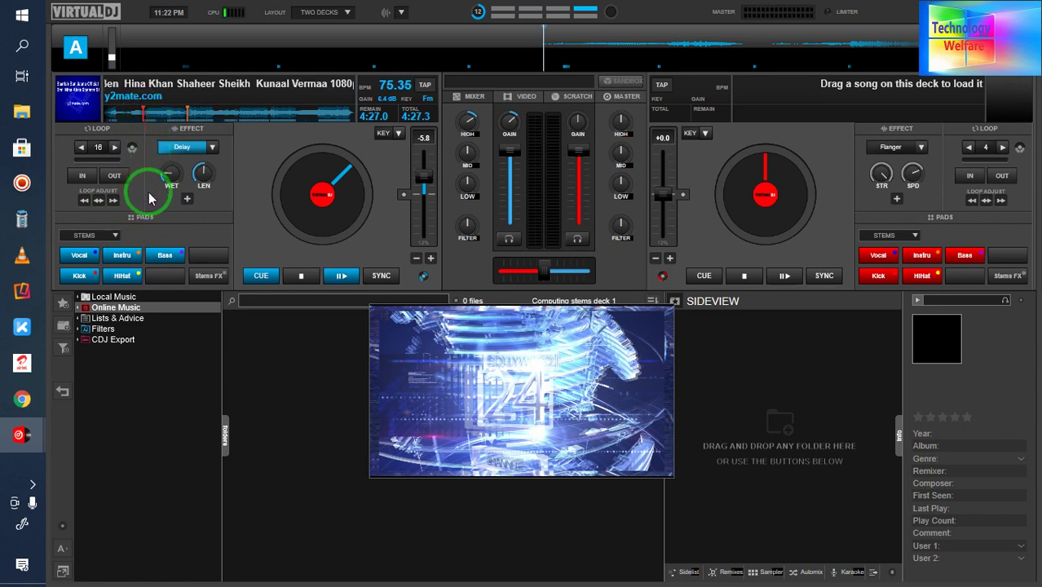
- Change deck A's pads to hotcues, play the song from Cue 2 and pause it
click(116, 237)
click(186, 79)
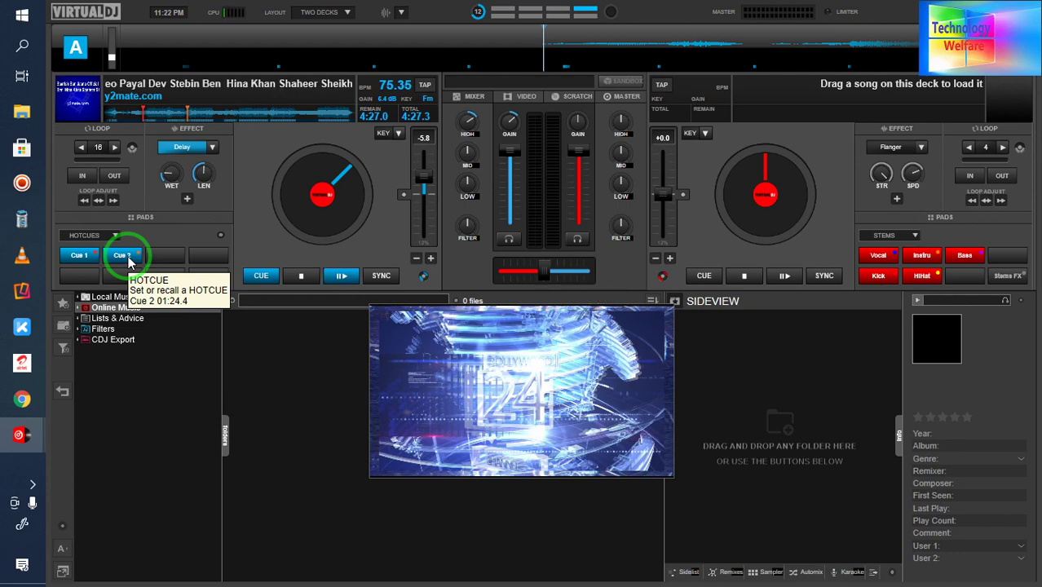
click(128, 258)
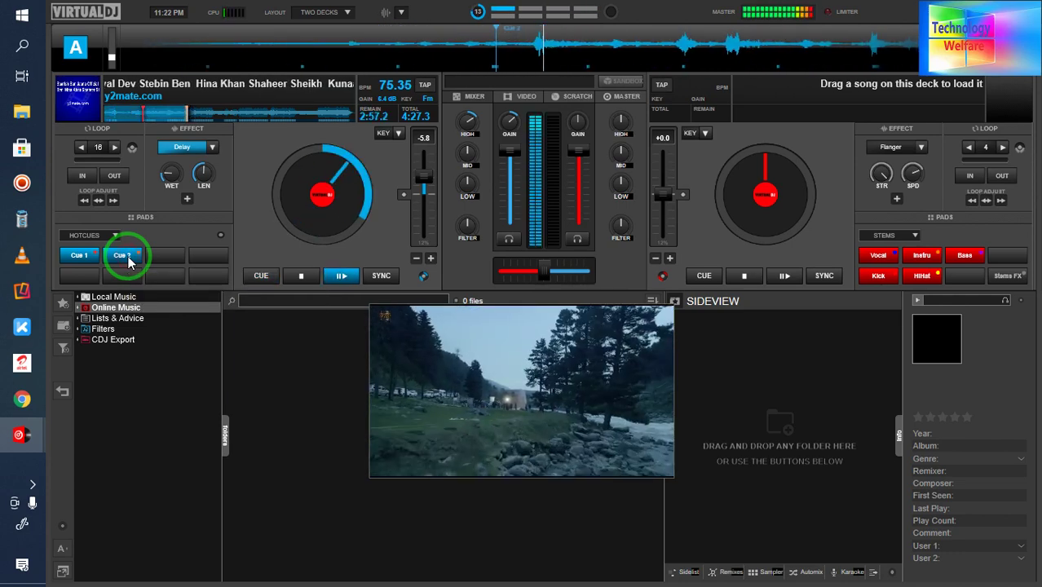
click(334, 275)
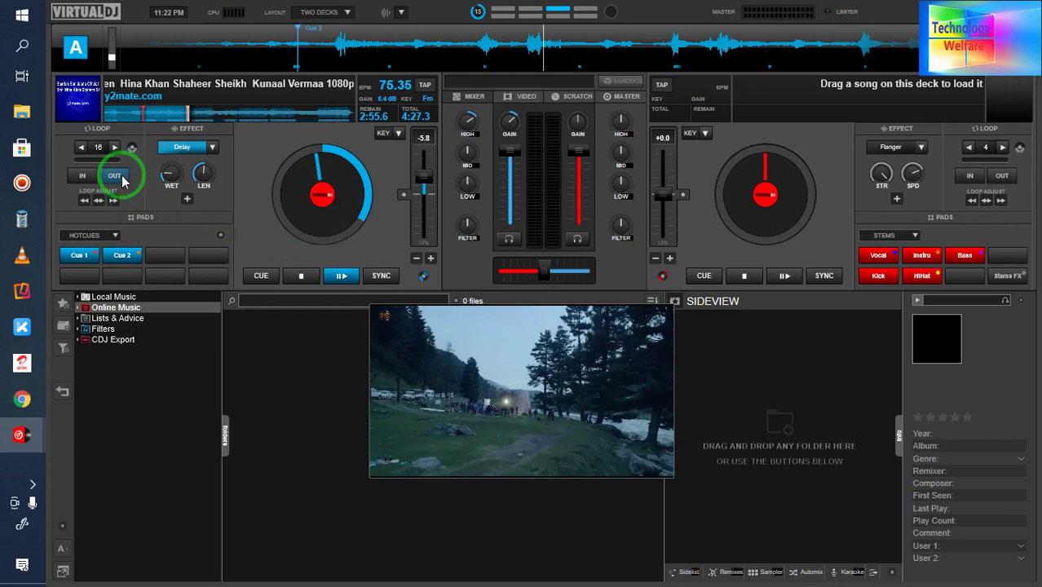
- Change deck A's pads back to stems and toggle the Vocal stem
click(115, 234)
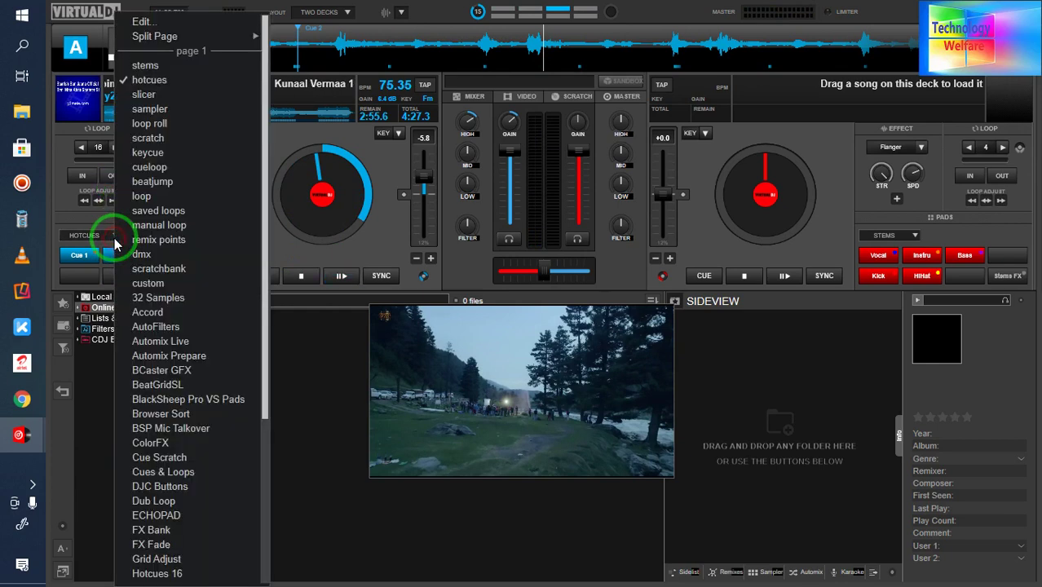
click(163, 65)
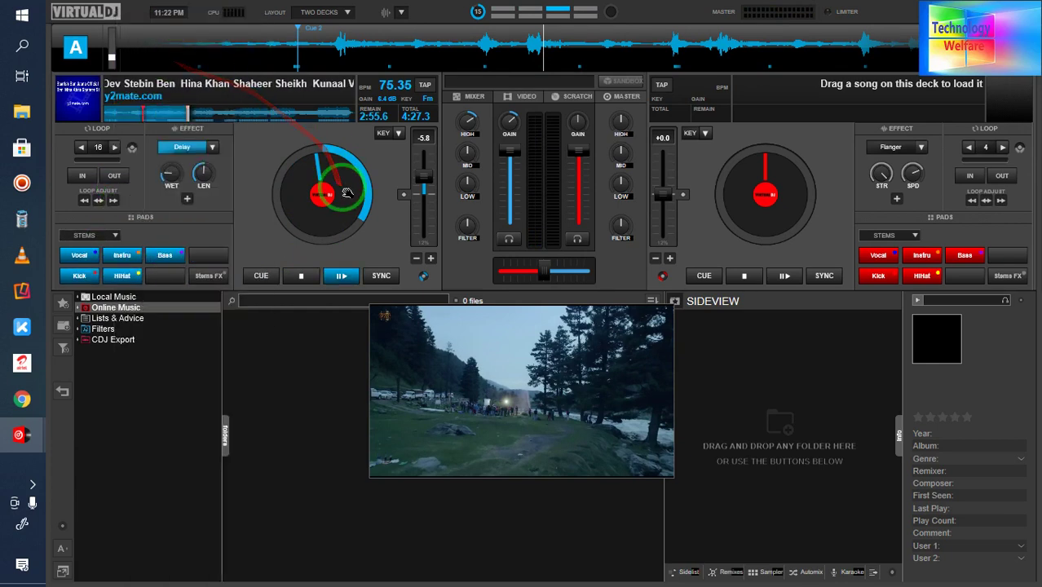
click(312, 212)
click(63, 259)
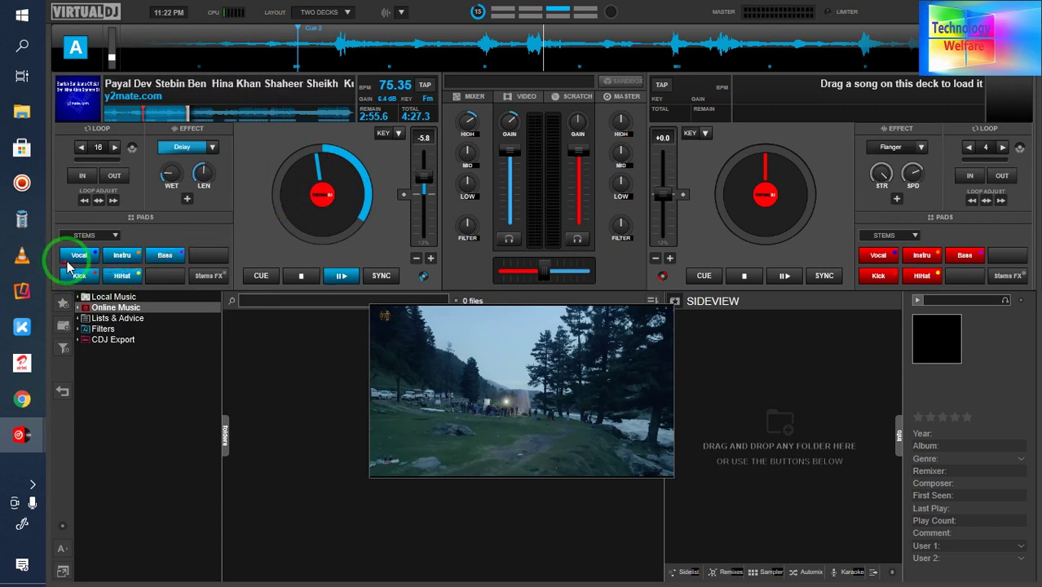
- Switch off the Vocal stem on deck A, keeping the Instru, Bass, Kick and HiHat stems on
click(81, 257)
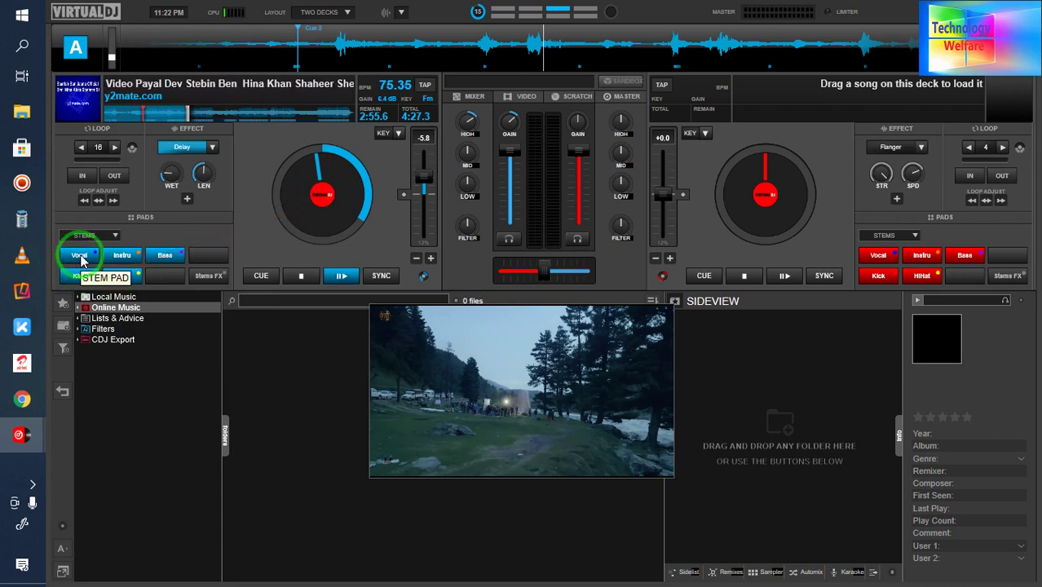
click(81, 258)
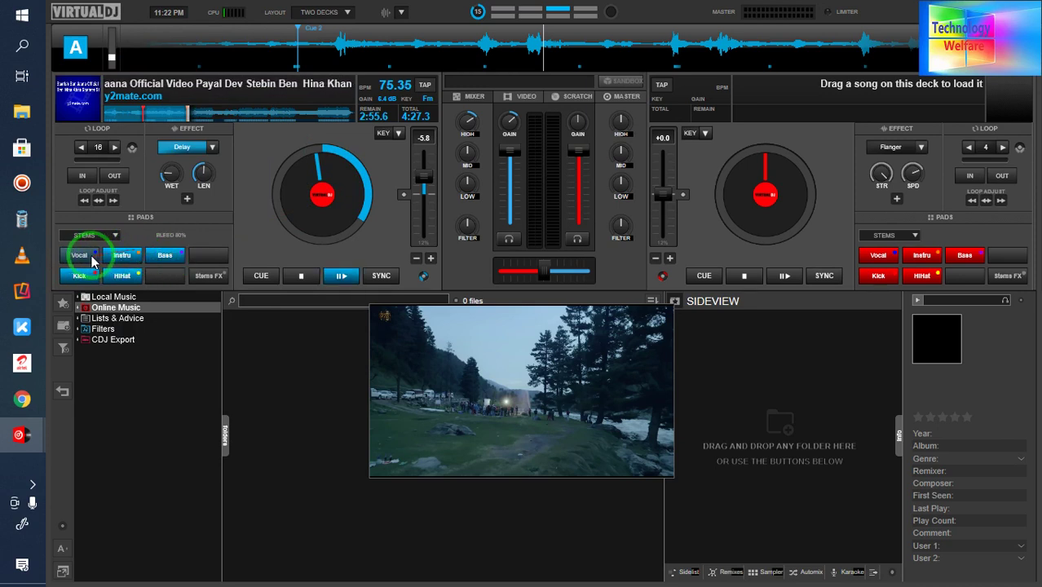
drag(92, 261, 238, 234)
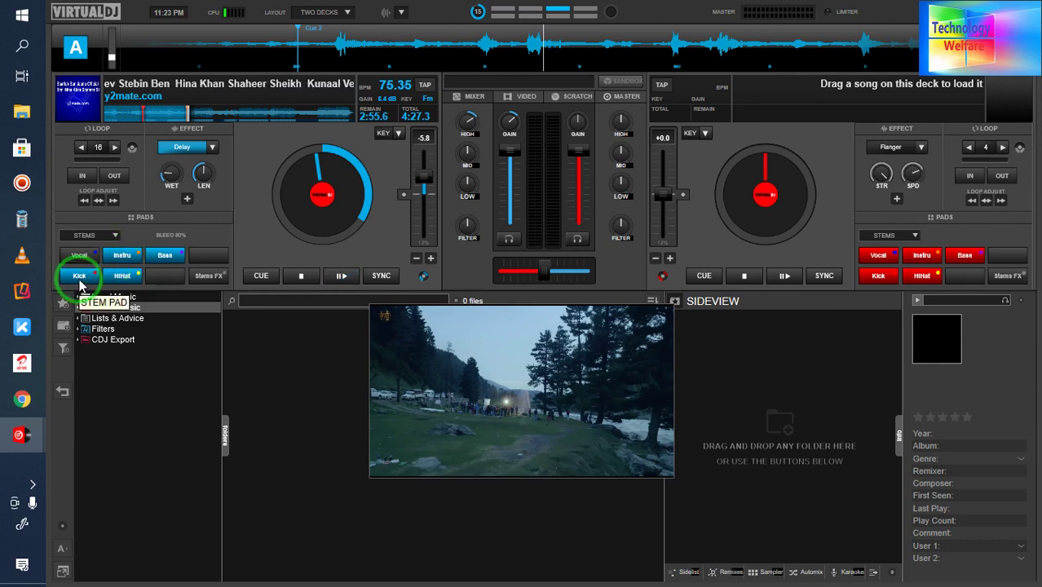
click(126, 278)
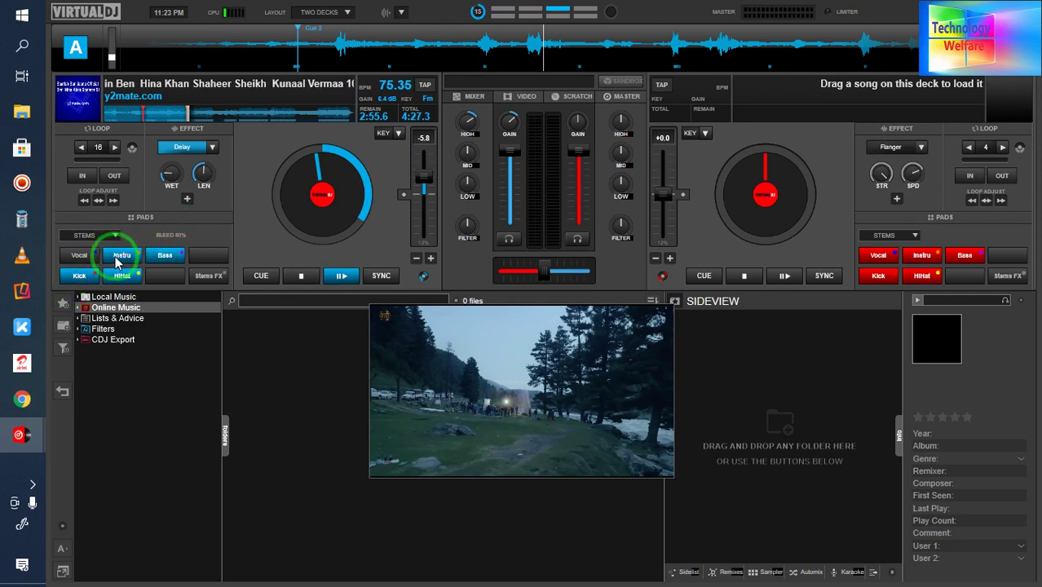
click(78, 257)
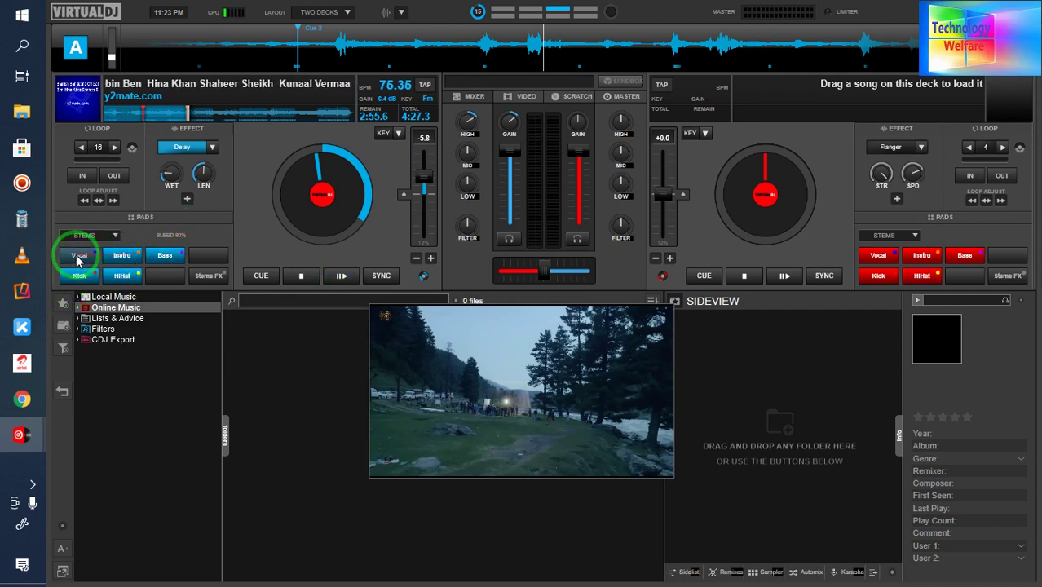
- Mute the Instru, Kick, HiHat and Bass stems on deck A as well, and briefly play the song before stopping it
click(123, 259)
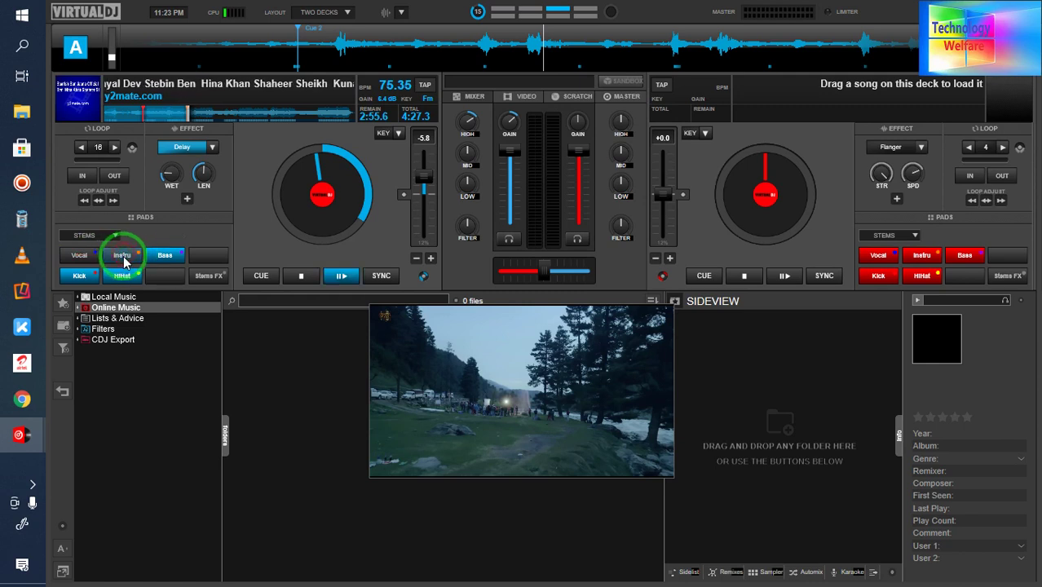
click(80, 275)
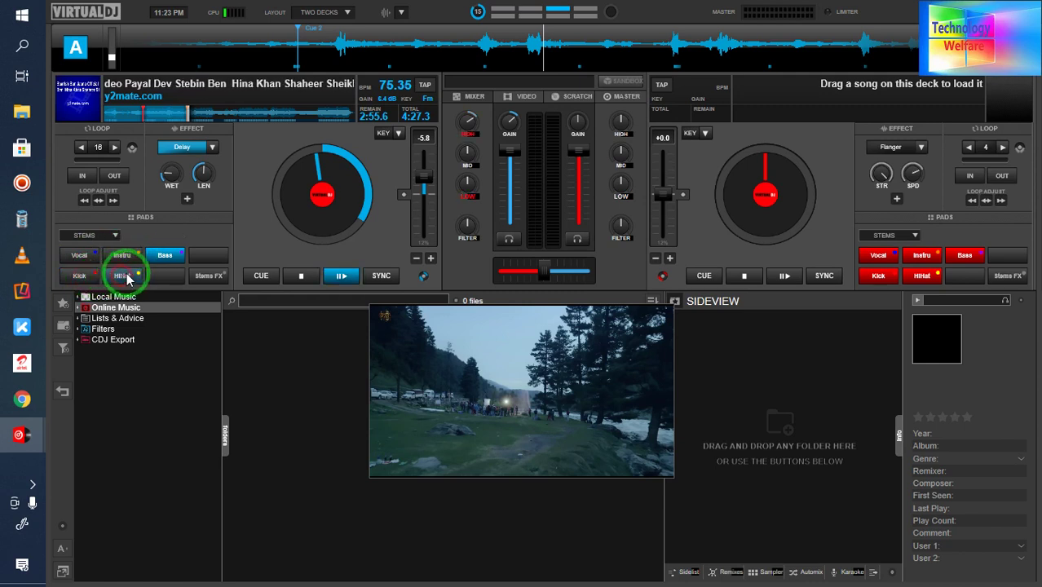
click(181, 257)
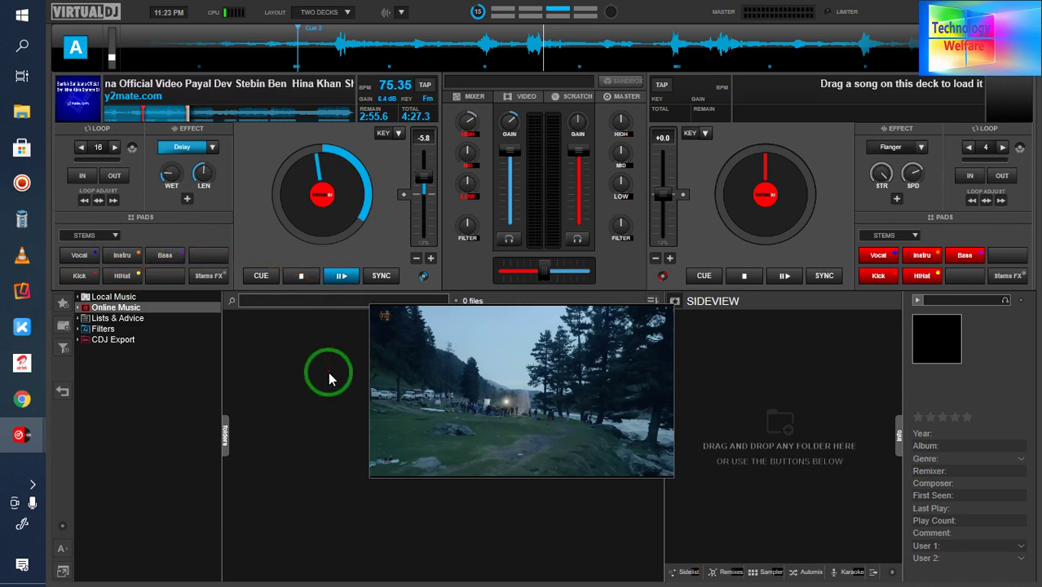
key(space)
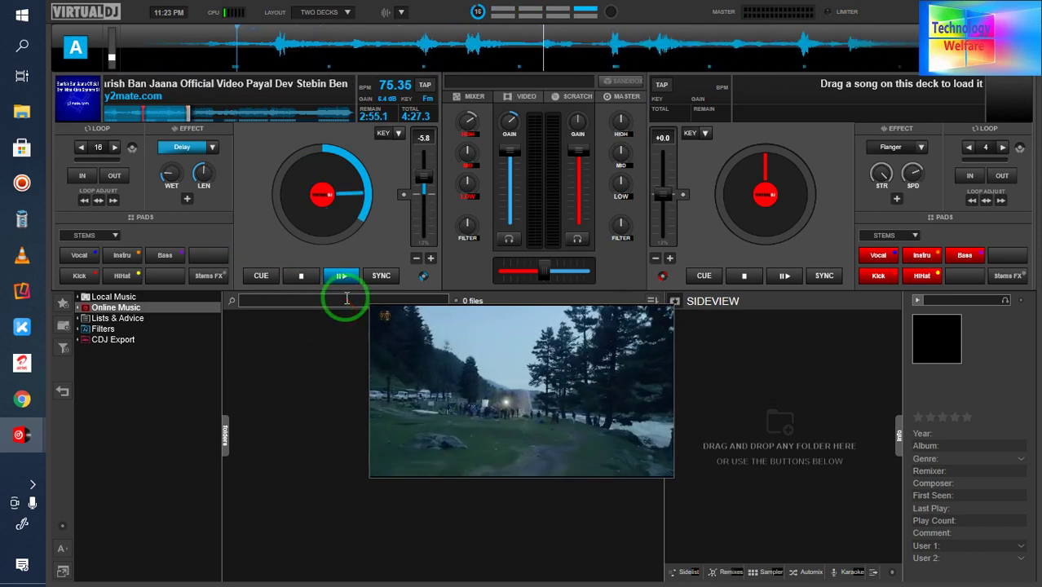
click(303, 276)
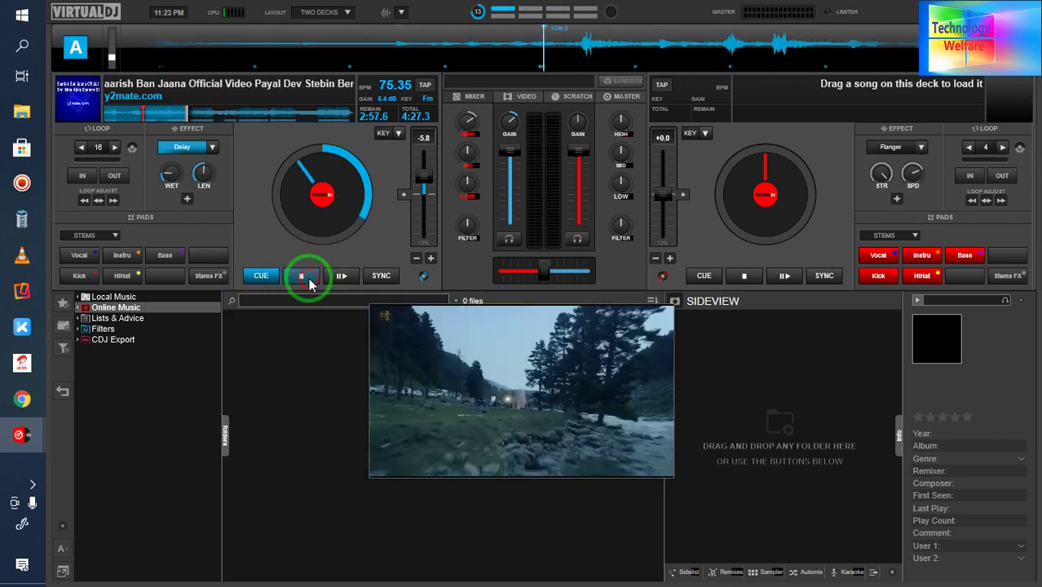
- Turn on only the Vocal stem on deck A and play the isolated vocals, restarting them several times
click(85, 258)
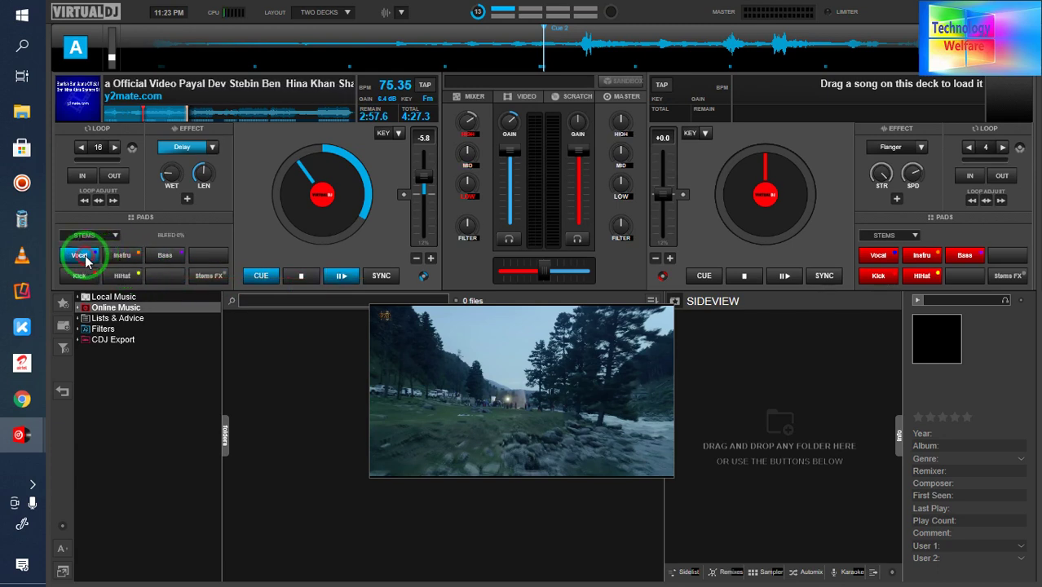
click(343, 275)
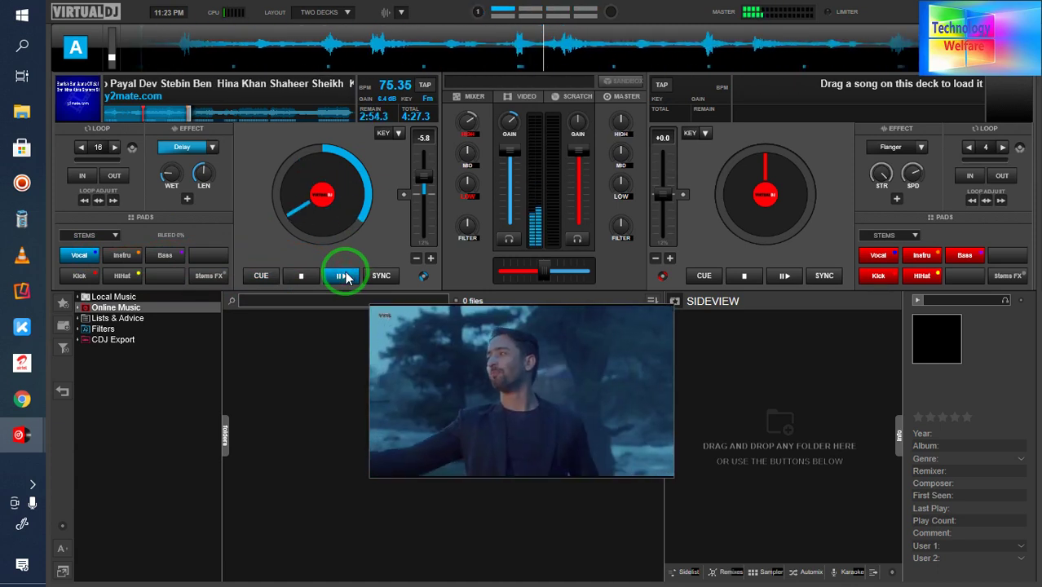
click(348, 278)
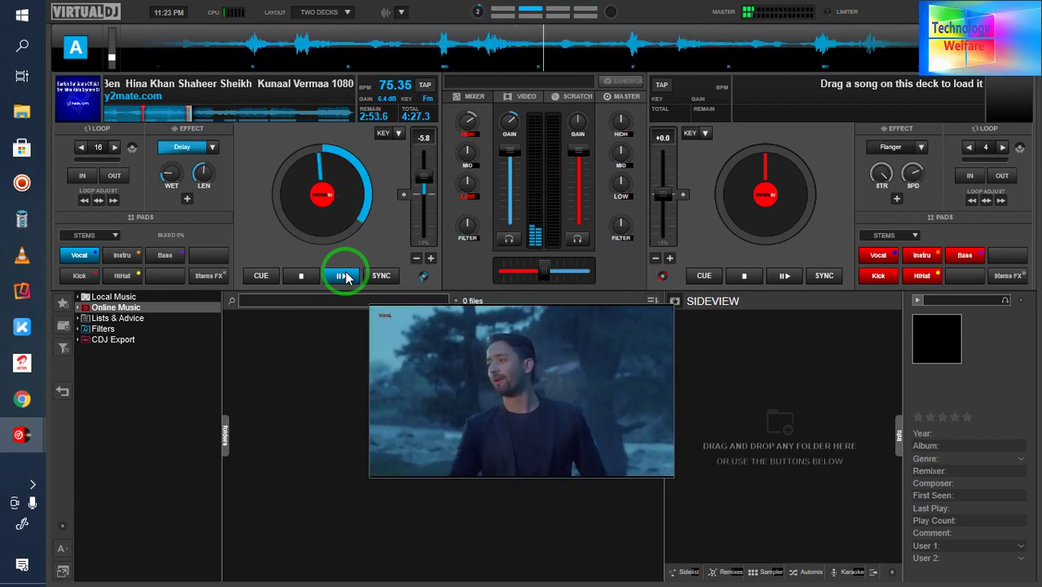
click(348, 278)
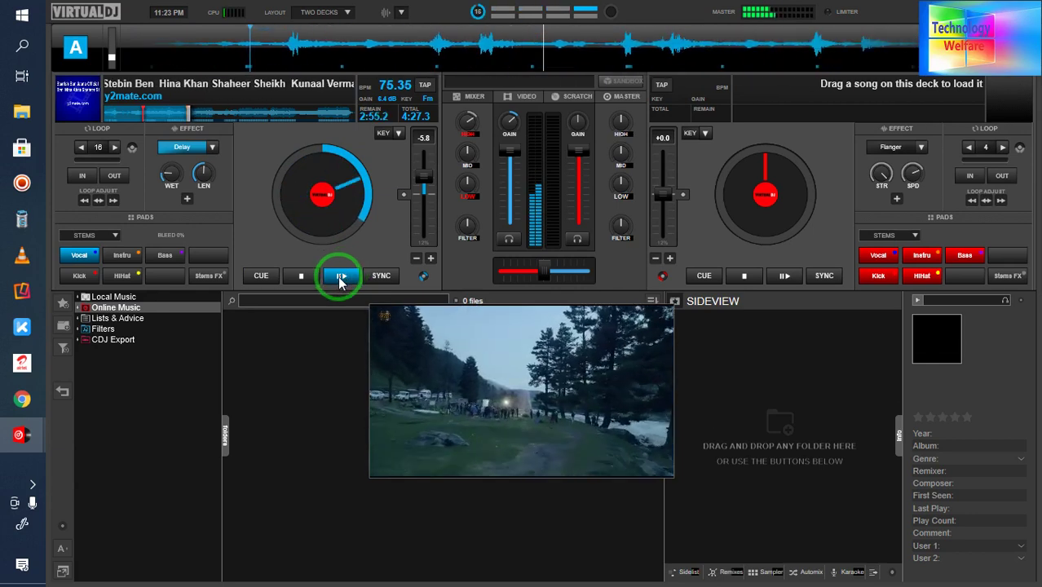
click(340, 278)
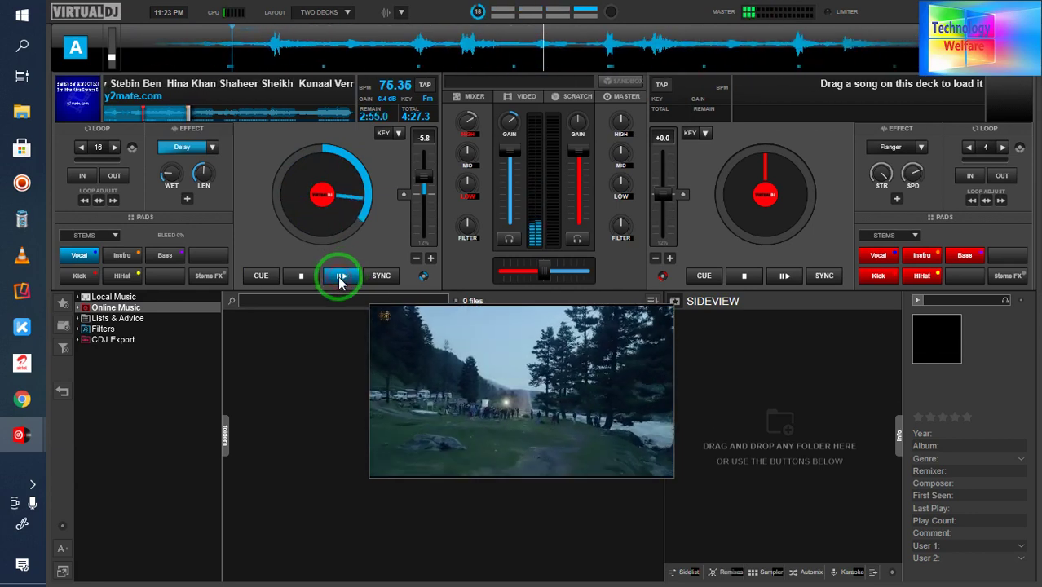
- With deck A's Vocal stem muted, turn on its Instru, Bass, Kick and HiHat stems
click(123, 259)
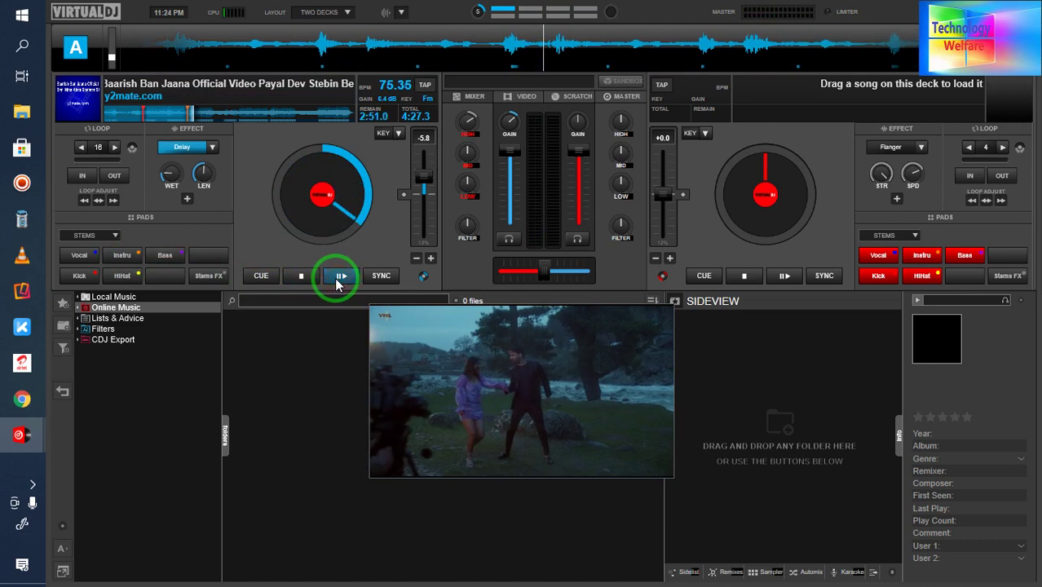
click(130, 257)
click(164, 258)
click(80, 275)
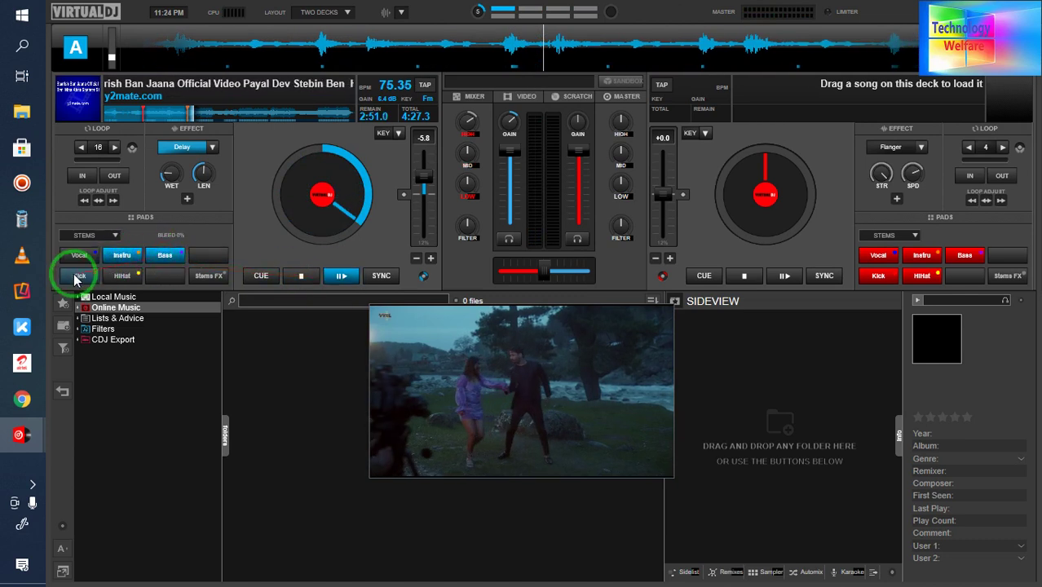
click(123, 277)
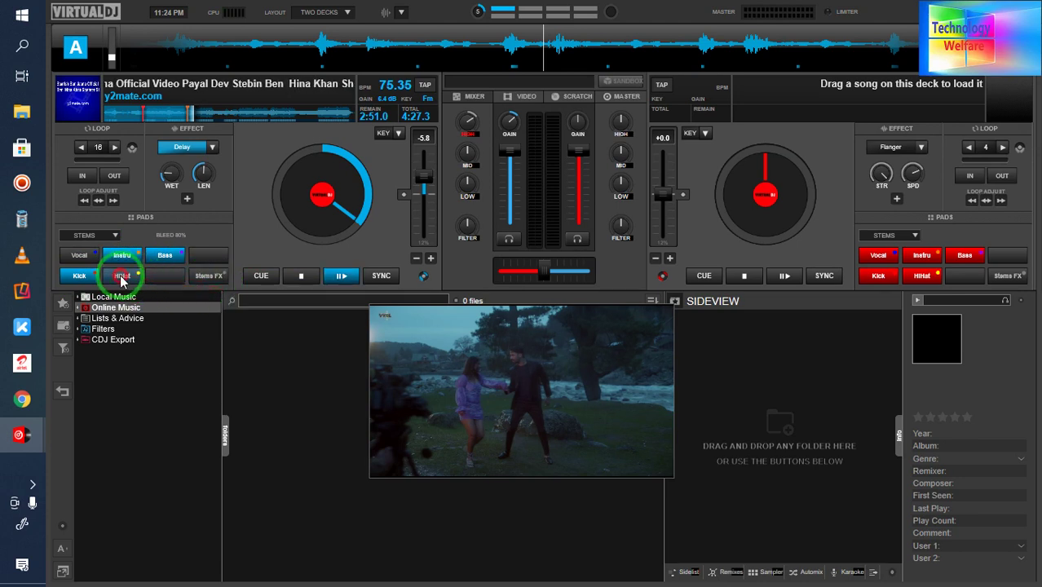
click(124, 276)
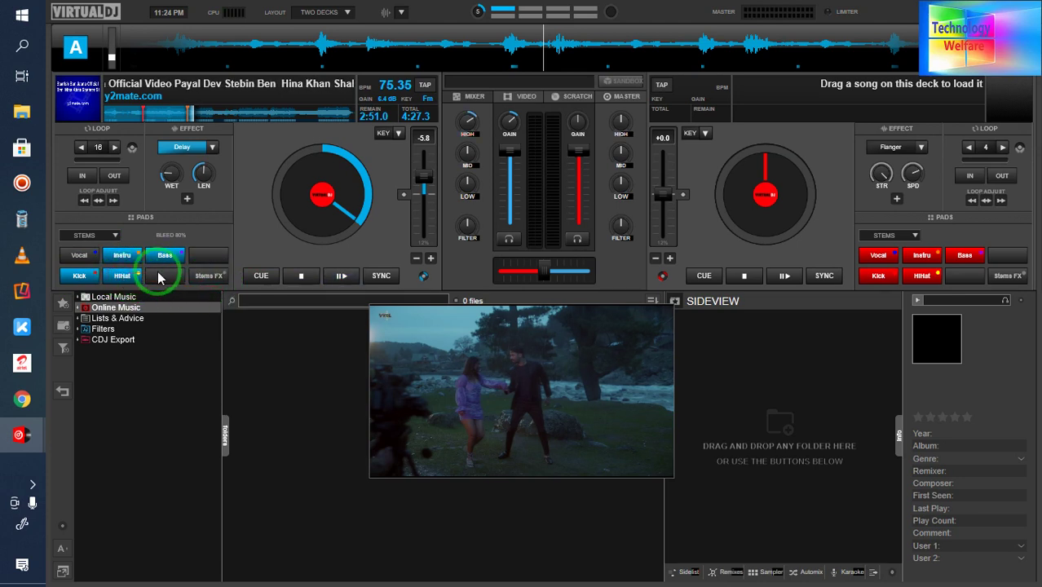
- Set deck A's Stems FX to Rhythm and play the song with the Delay effect active
click(220, 277)
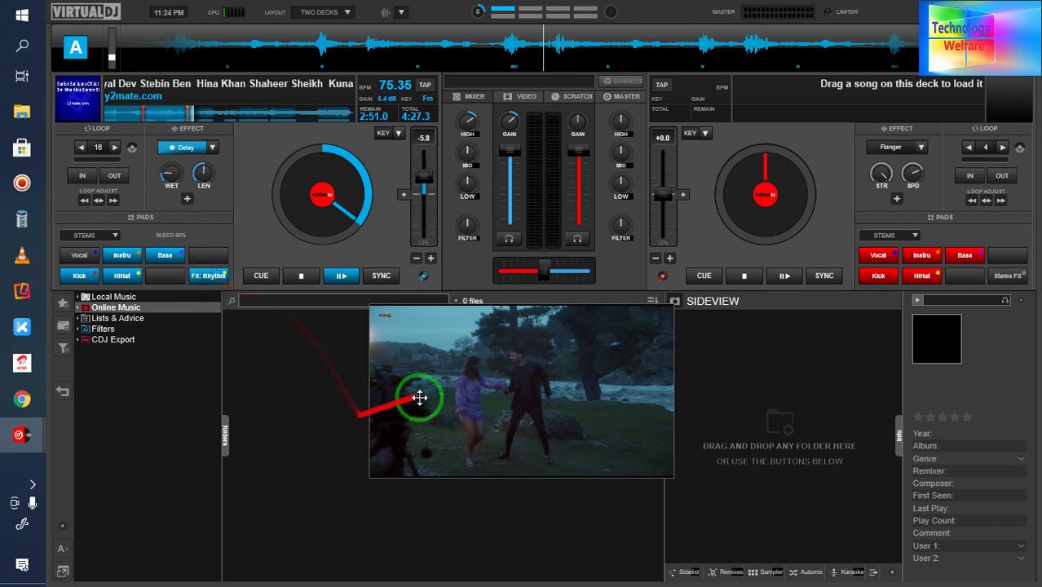
click(335, 278)
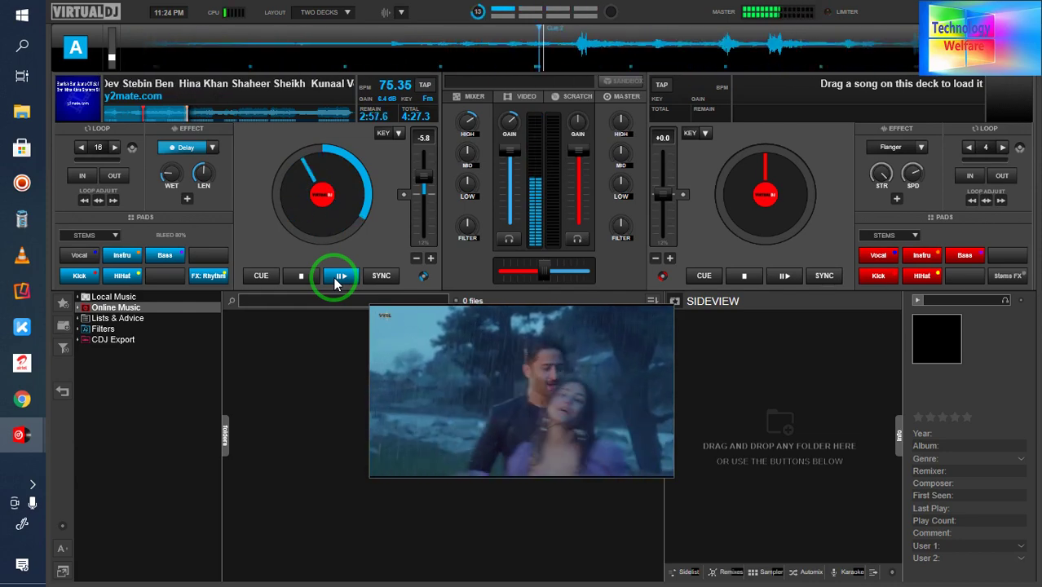
click(335, 278)
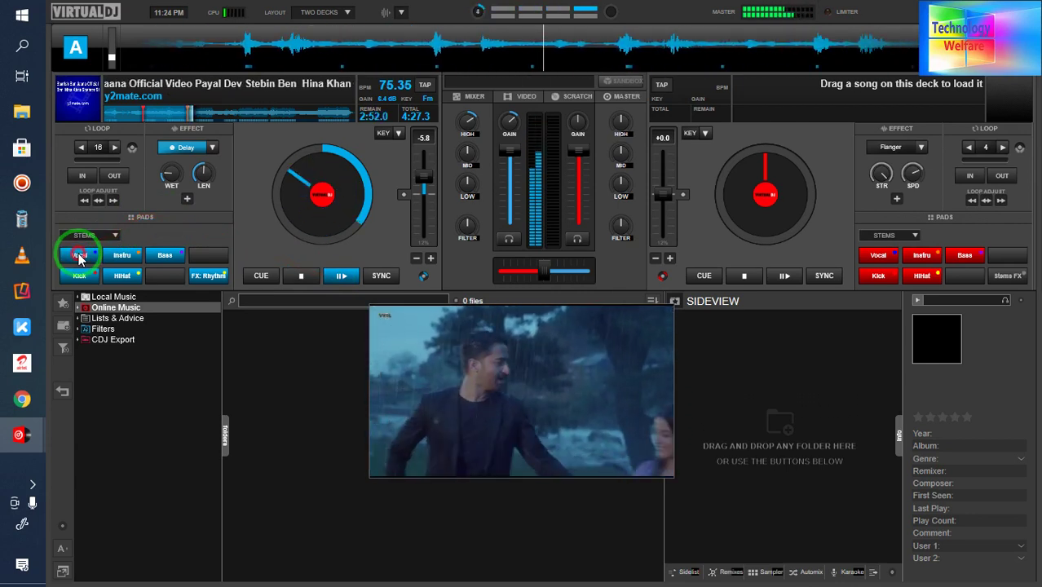
- Toggle deck A's Vocal stem off and on during playback, leave it on and pause the song
click(79, 258)
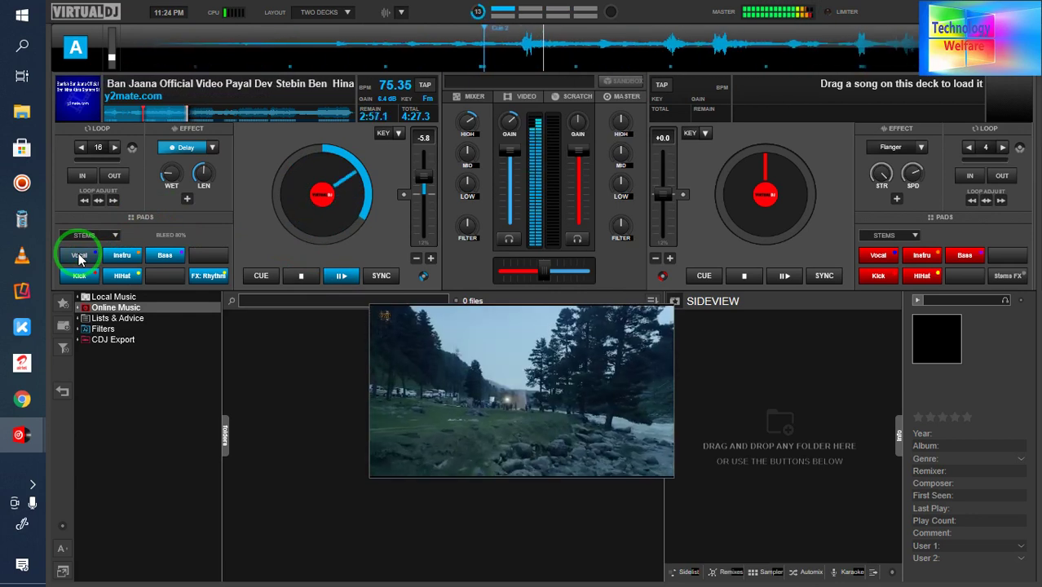
click(79, 257)
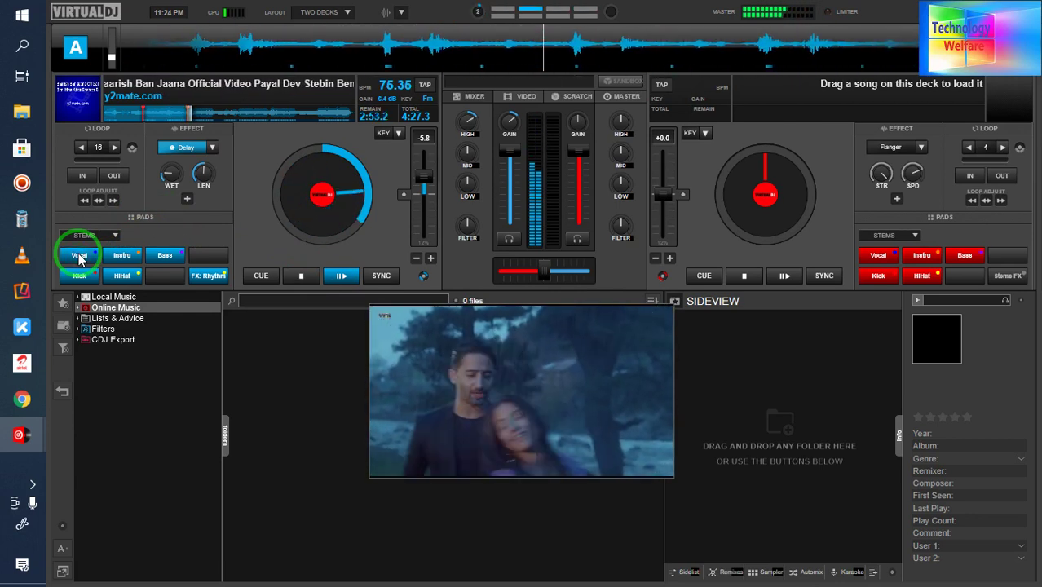
click(79, 258)
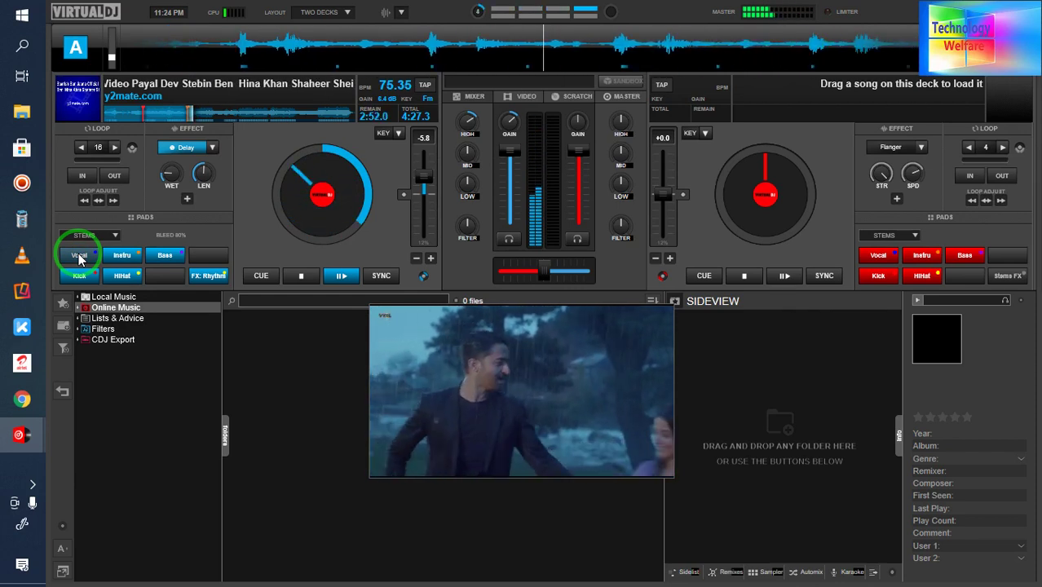
click(79, 257)
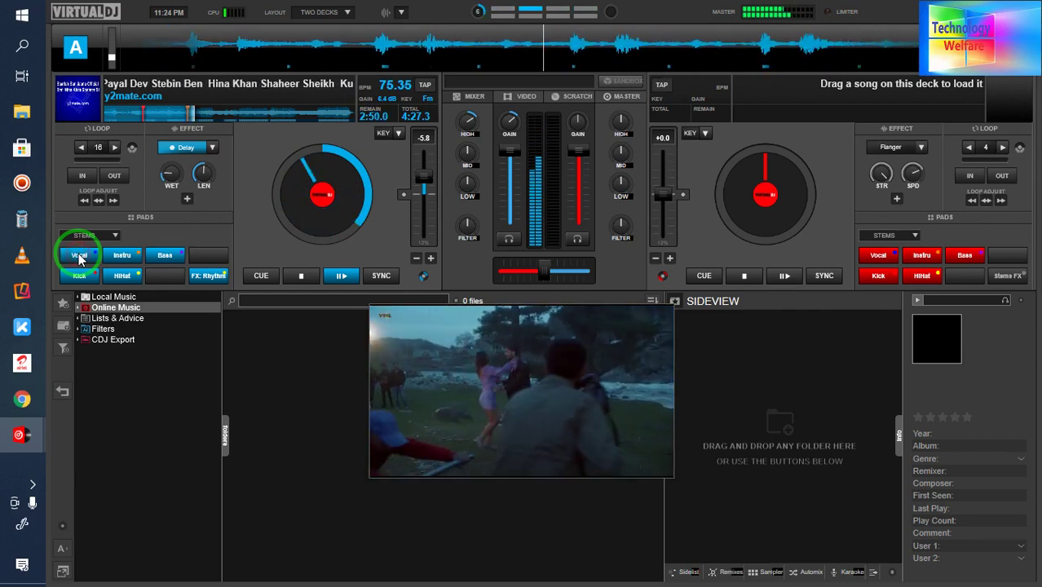
click(194, 149)
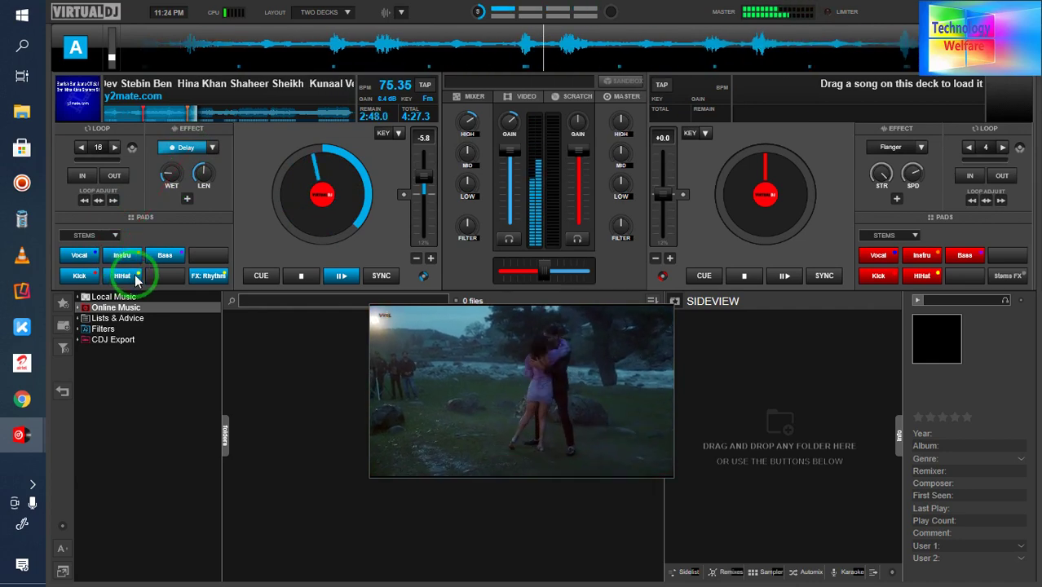
click(342, 277)
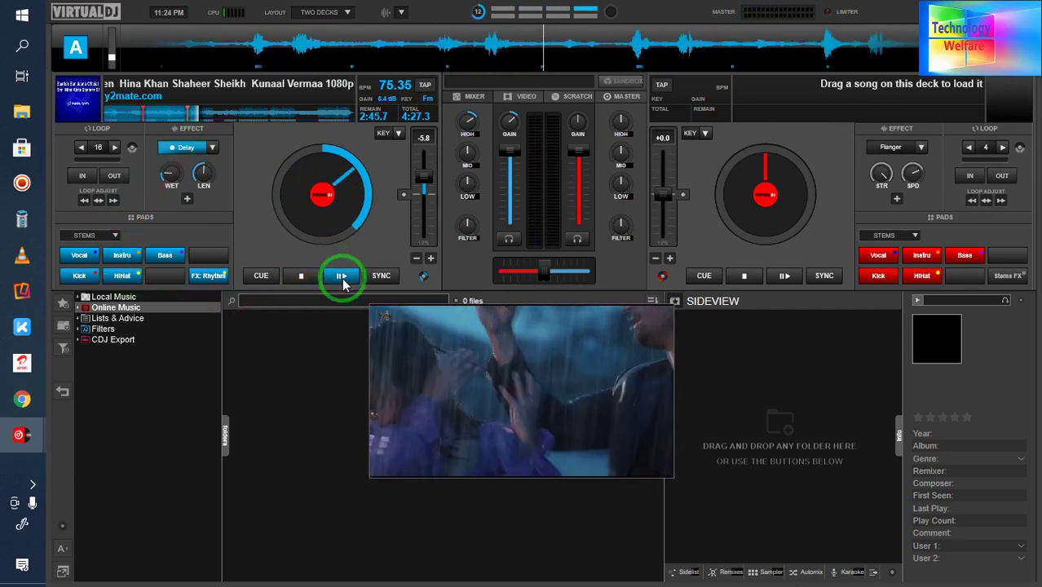